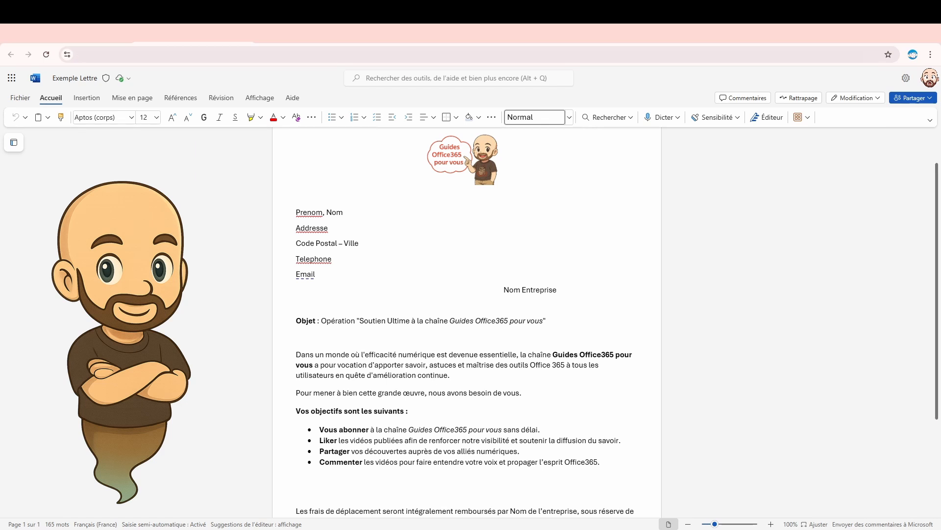
- Create an automated cloud flow named Word_auto in Power Automate, using the SharePoint trigger "Lorsqu'un élément est créé"
key(ctrl+shift+Tab)
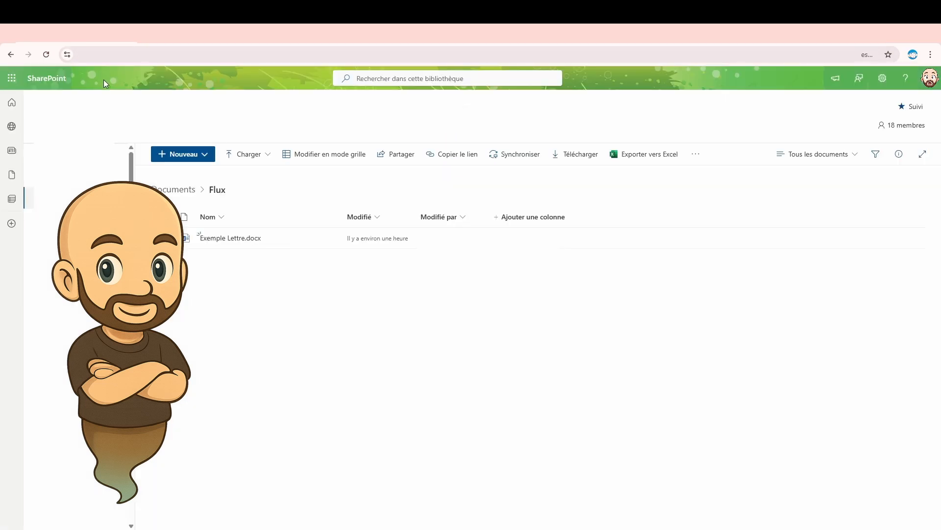
key(ctrl+Tab)
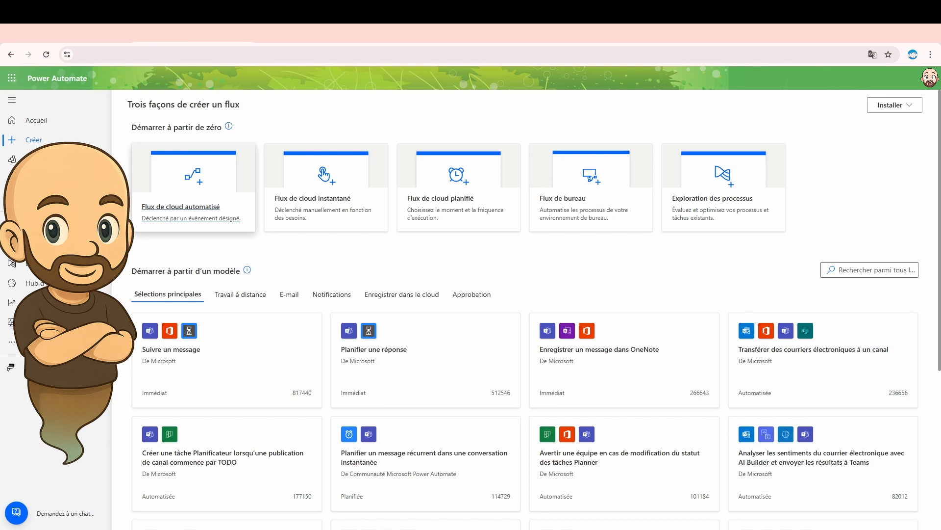
click(180, 207)
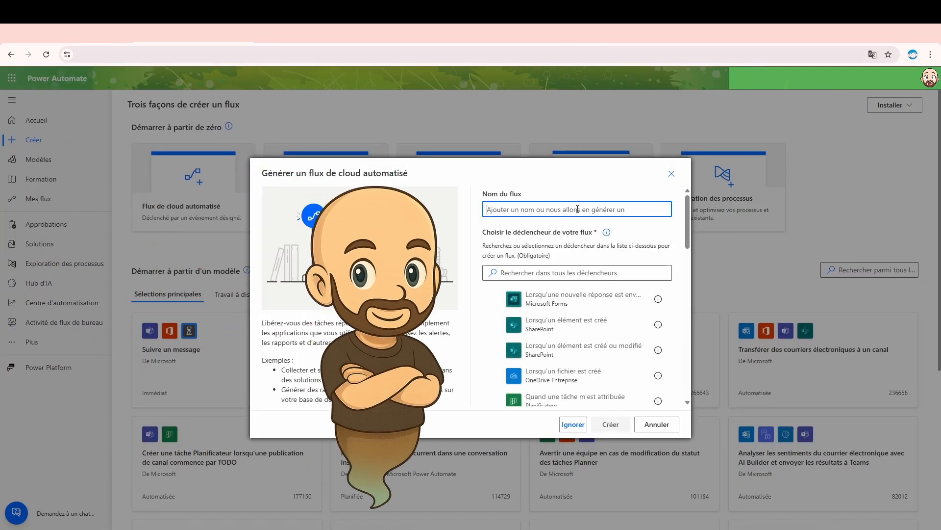
text(Word_)
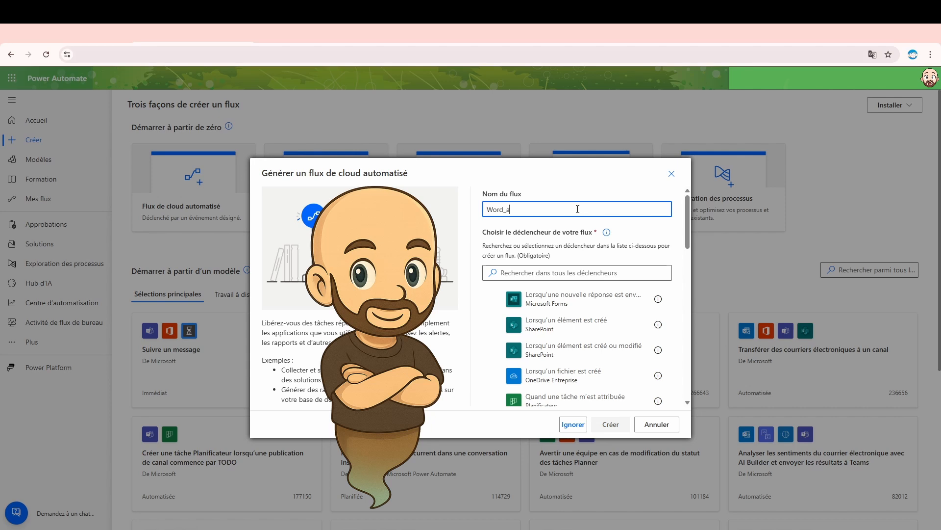
text( auto)
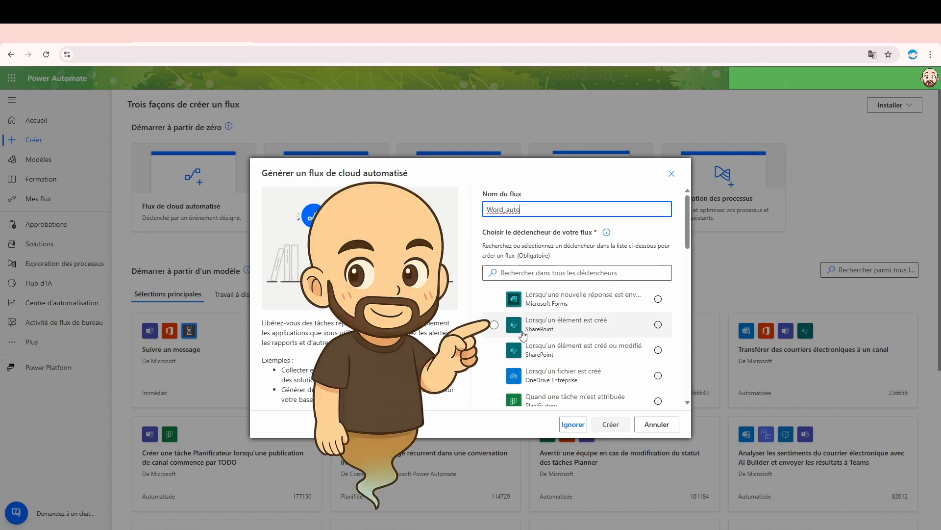
click(612, 336)
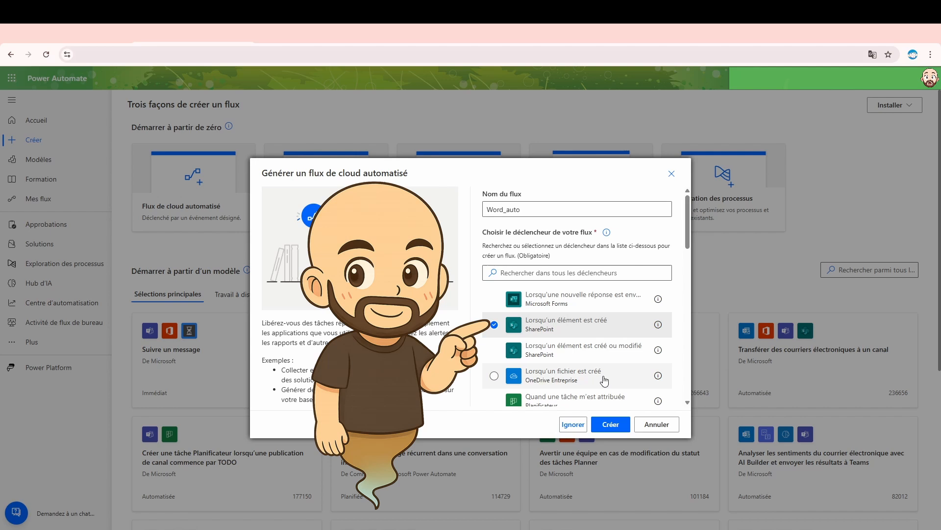
click(611, 424)
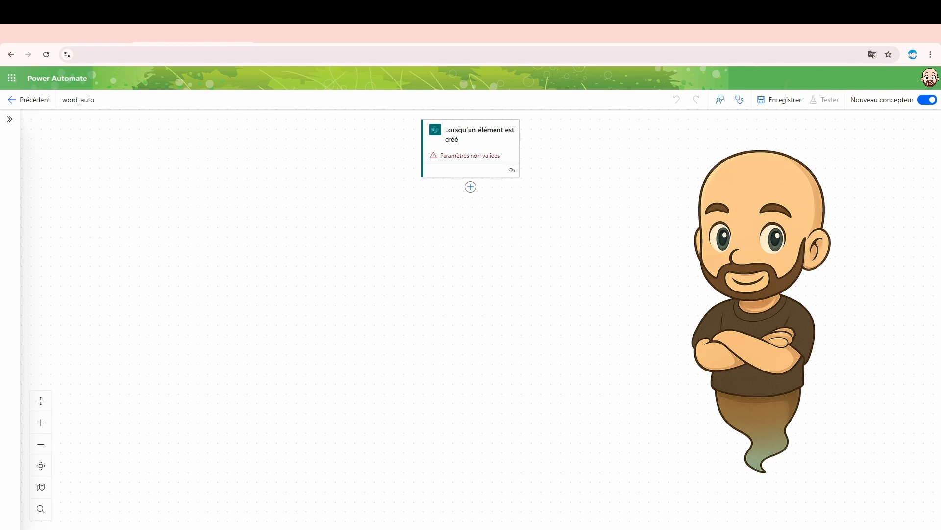
- Configure the "Lorsqu'un élément est créé" trigger with its SharePoint site address and list name
click(491, 147)
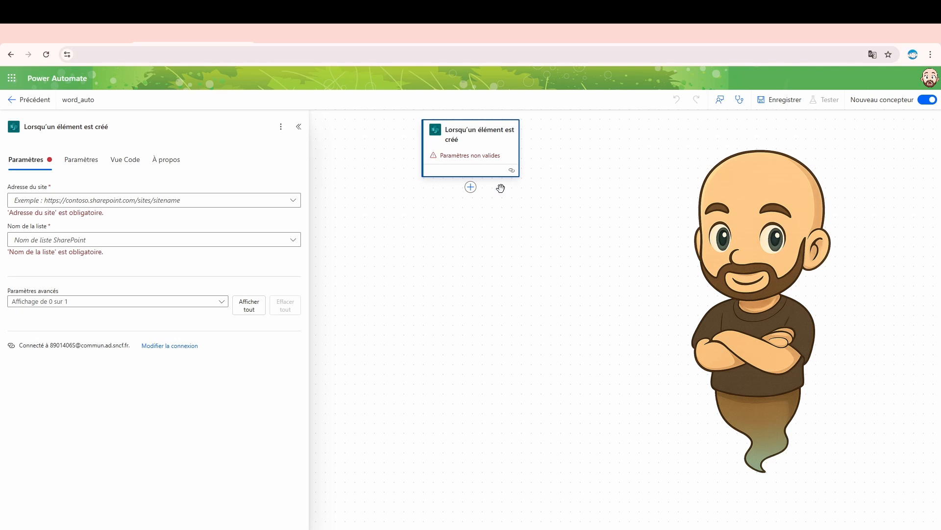
click(255, 200)
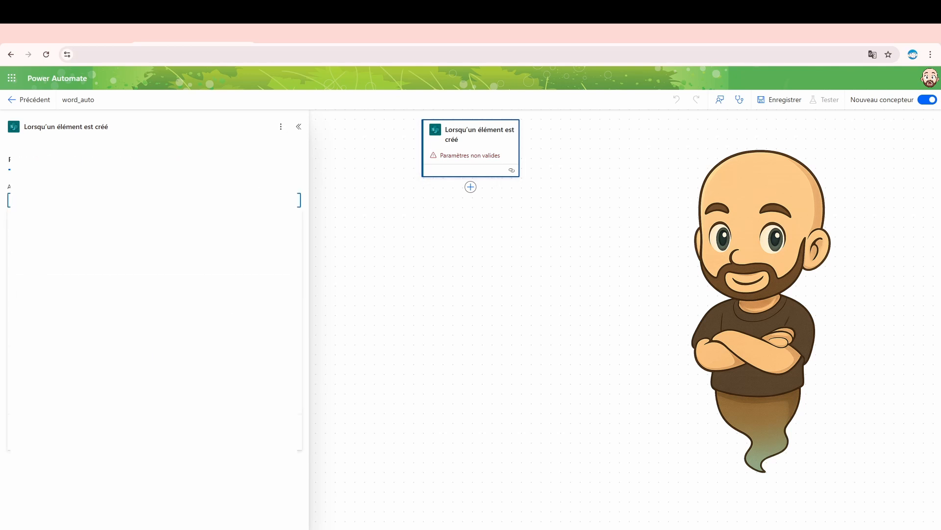
click(152, 218)
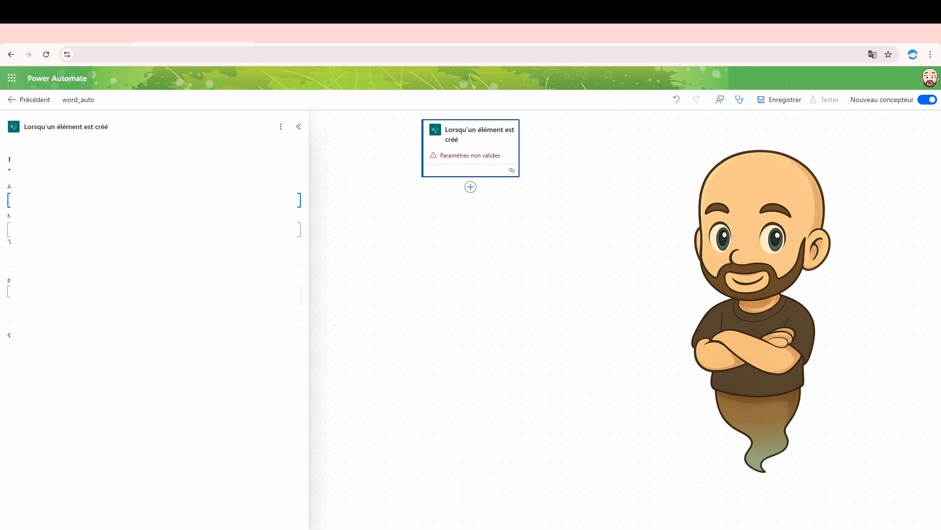
click(152, 229)
scroll(446, 221, down, 12)
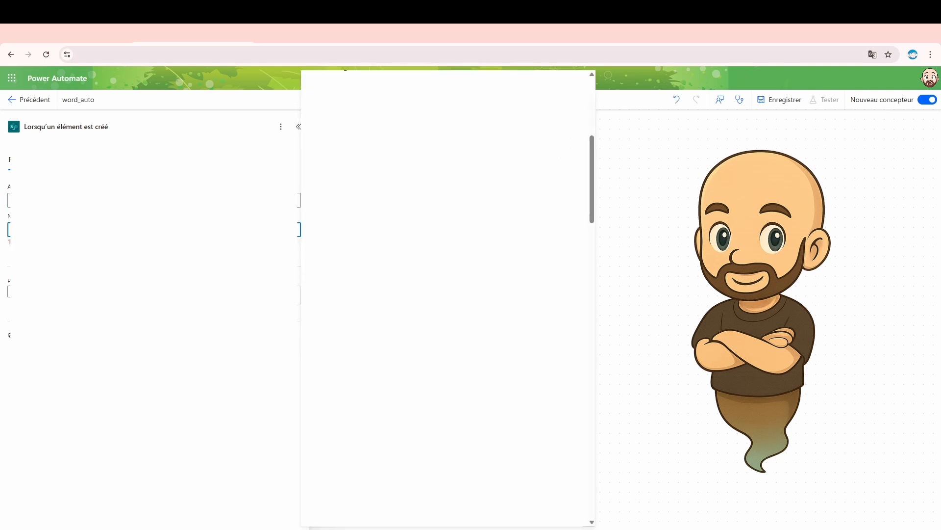
scroll(446, 294, down, 5)
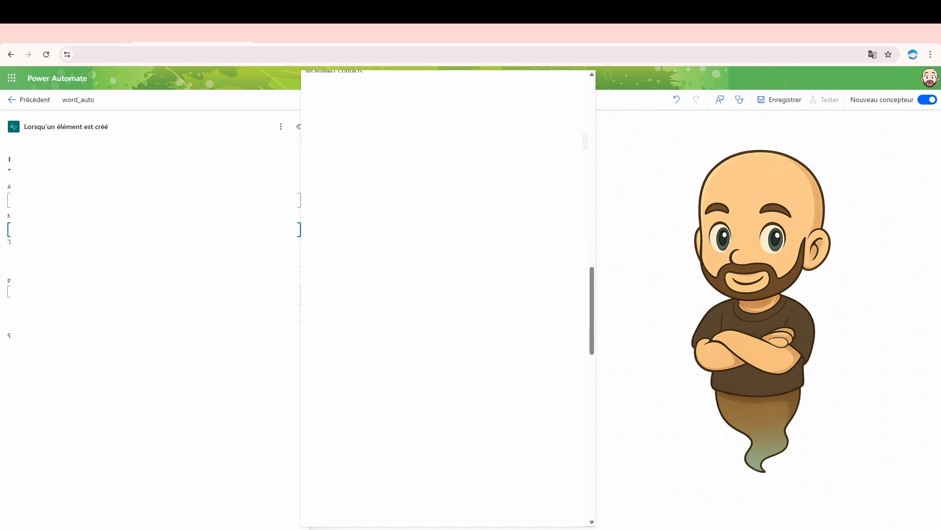
scroll(447, 294, up, 5)
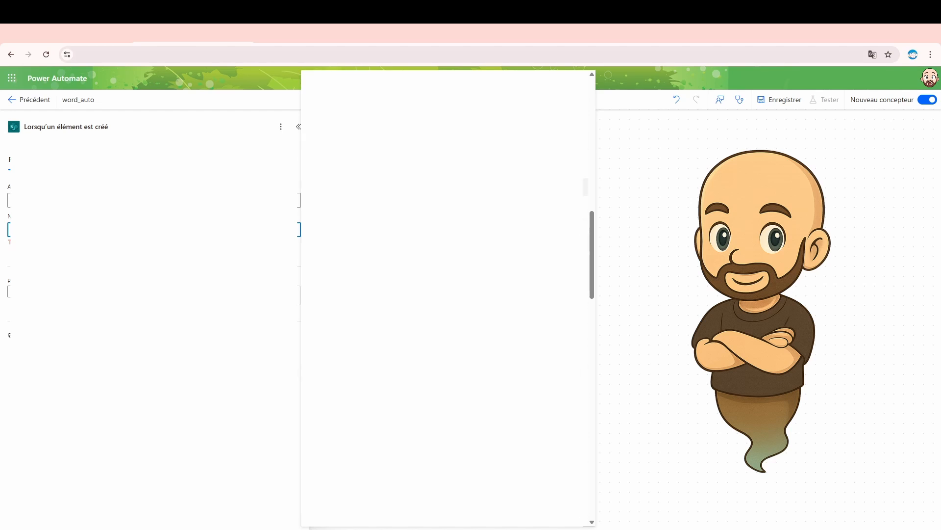
click(363, 169)
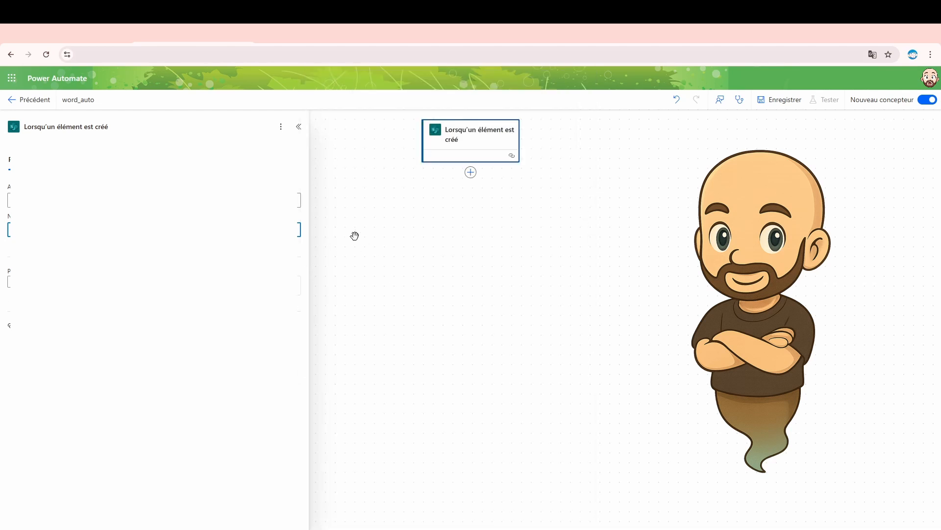
click(365, 174)
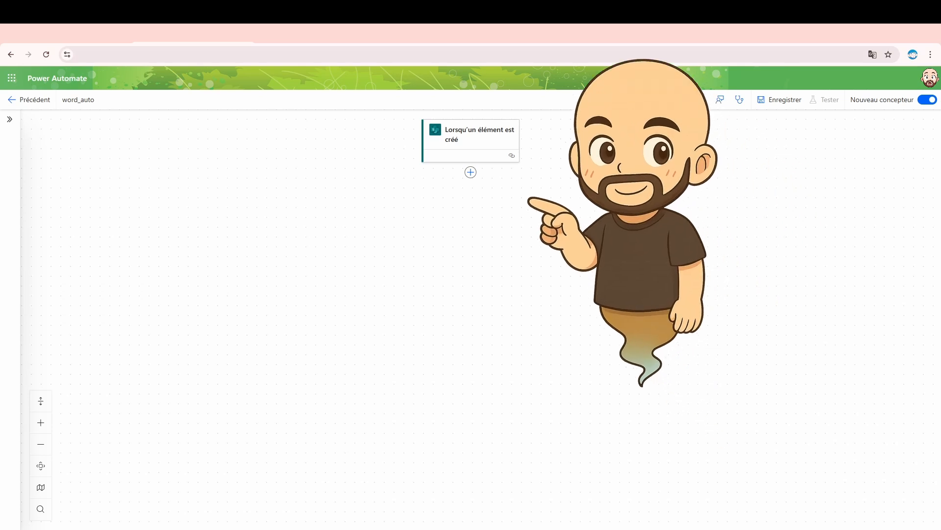
- Search the premium actions for "remplir" and add Word Online (Business) "Remplir un modèle Microsoft Word" after the trigger
click(471, 172)
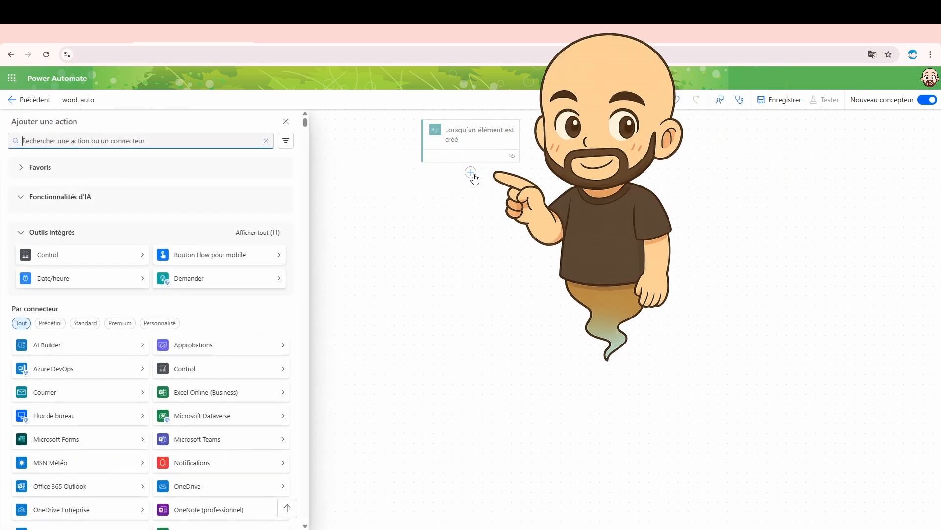
text(remplir)
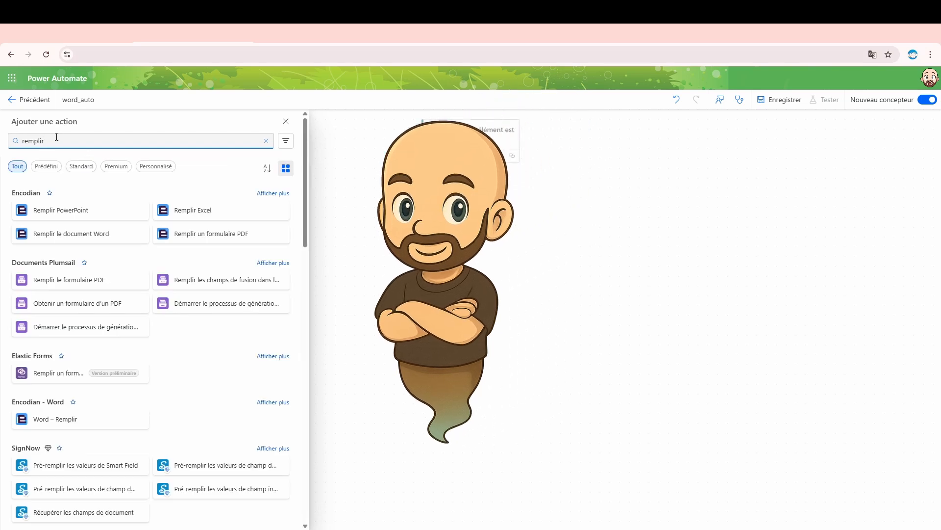
click(116, 166)
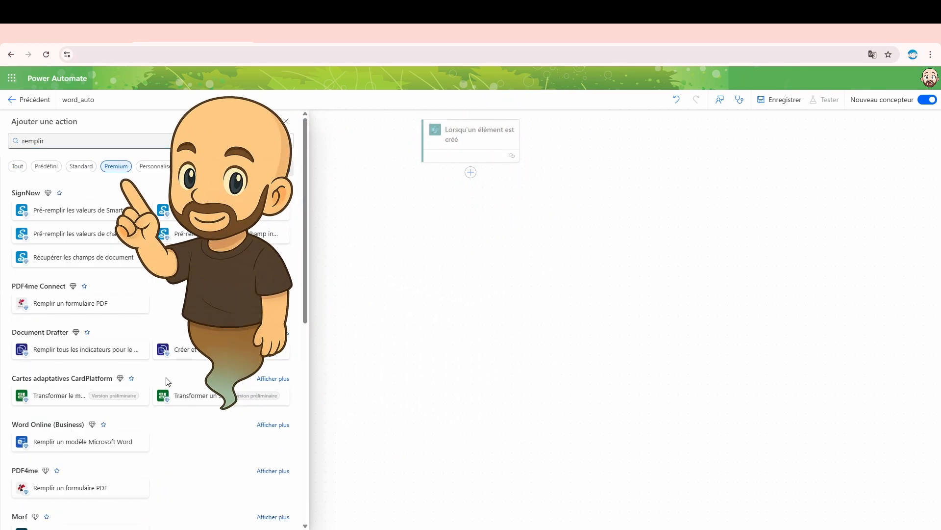
scroll(145, 365, down, 1)
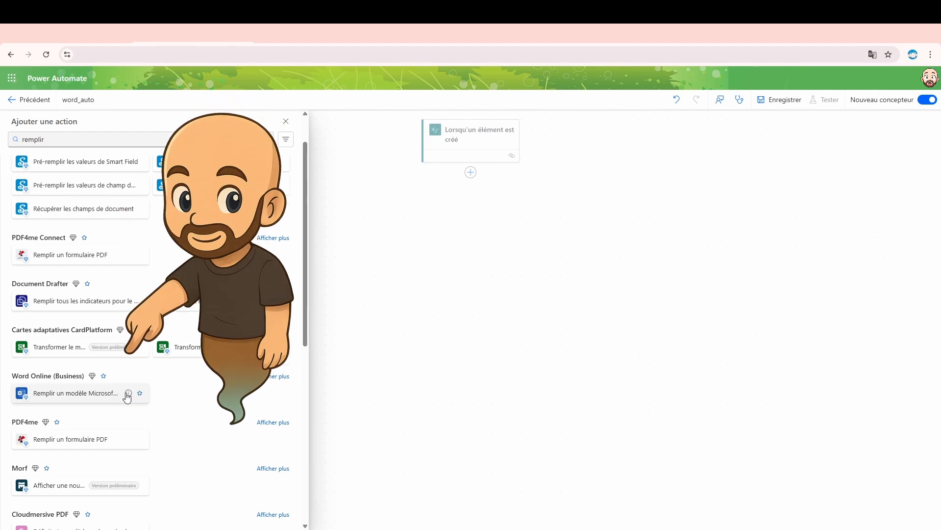
click(82, 398)
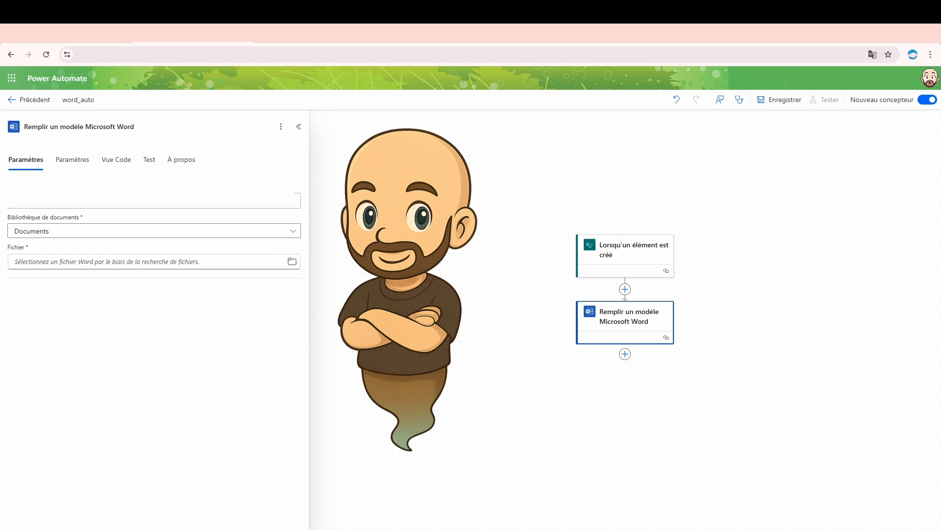
- Choose /Flux/Exemple Lettre.docx from the Documents library as the Word template file
click(73, 234)
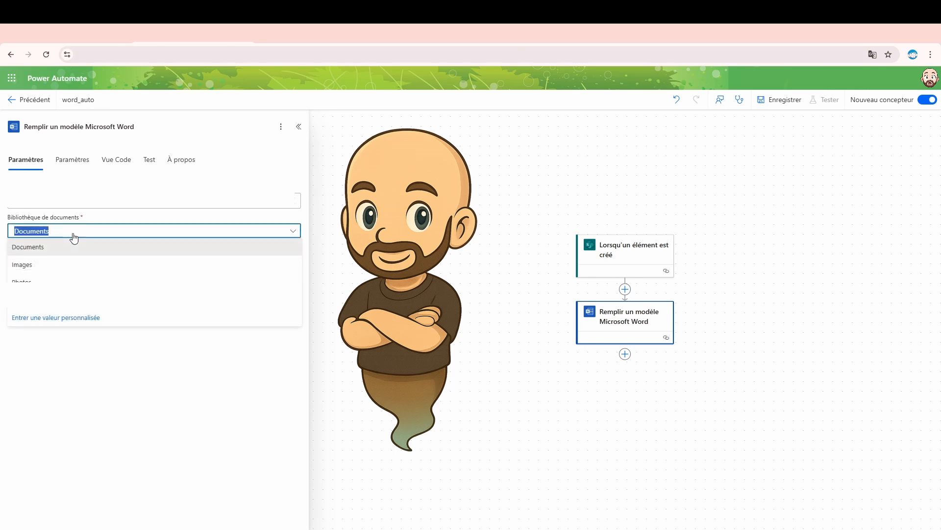
click(106, 431)
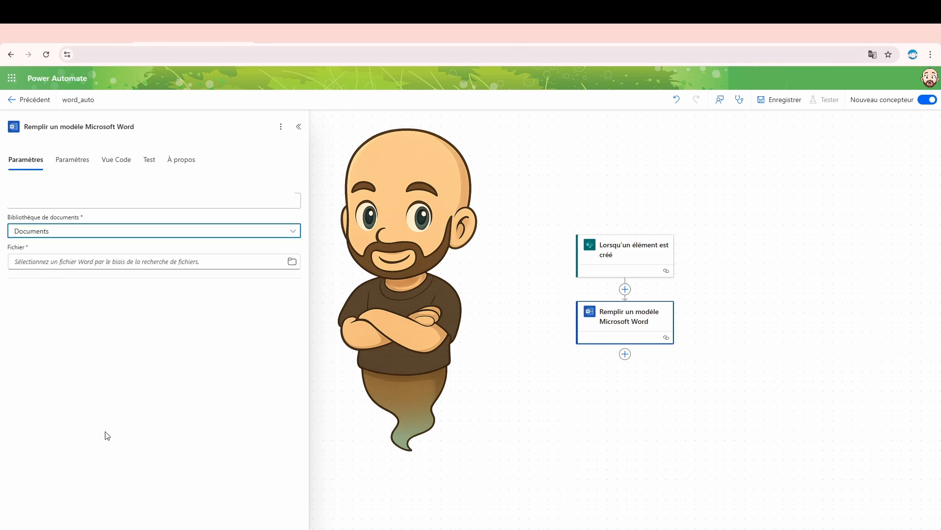
click(65, 264)
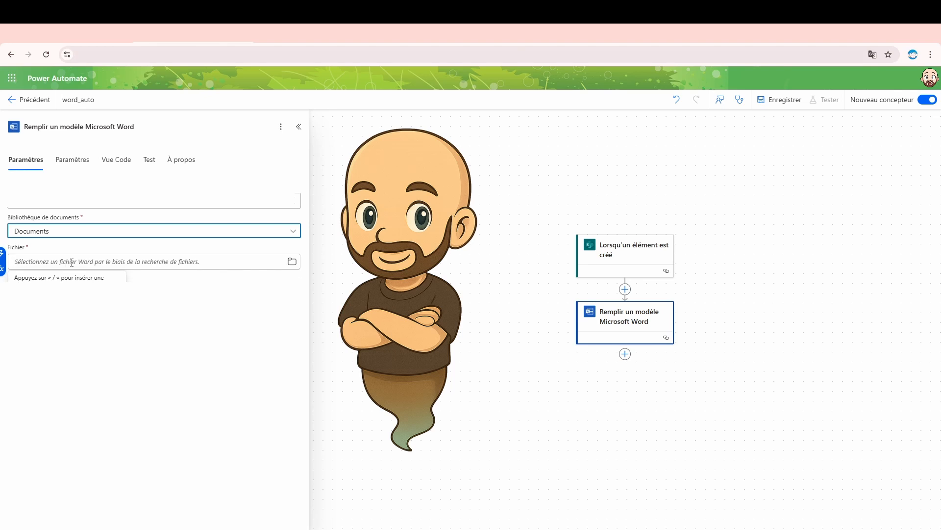
click(293, 262)
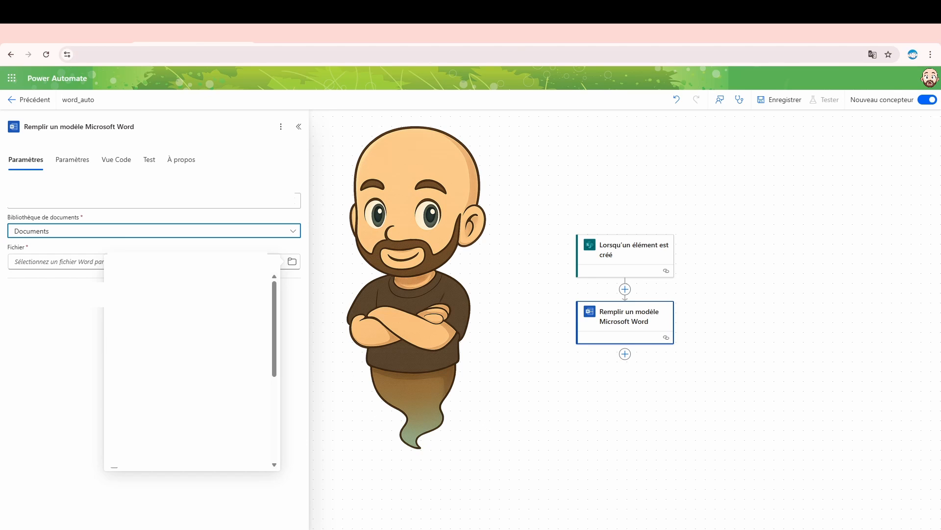
click(267, 304)
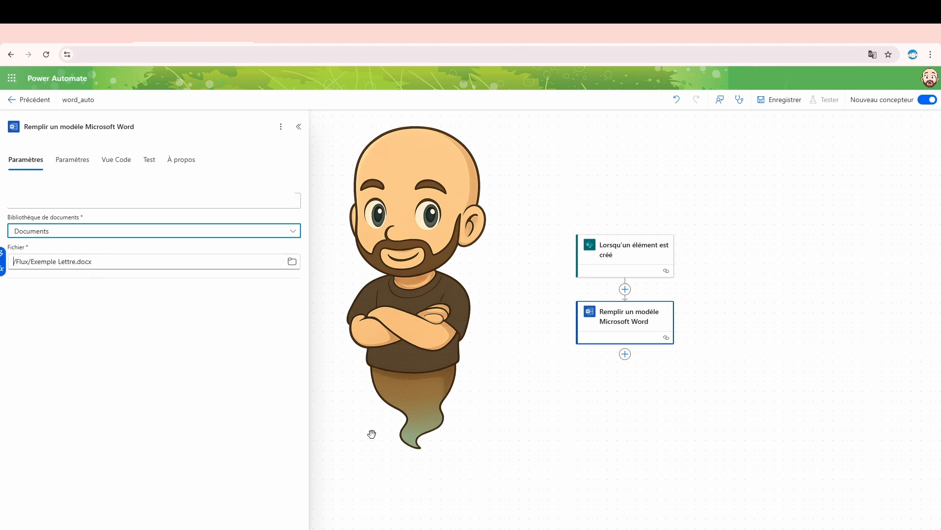
click(407, 479)
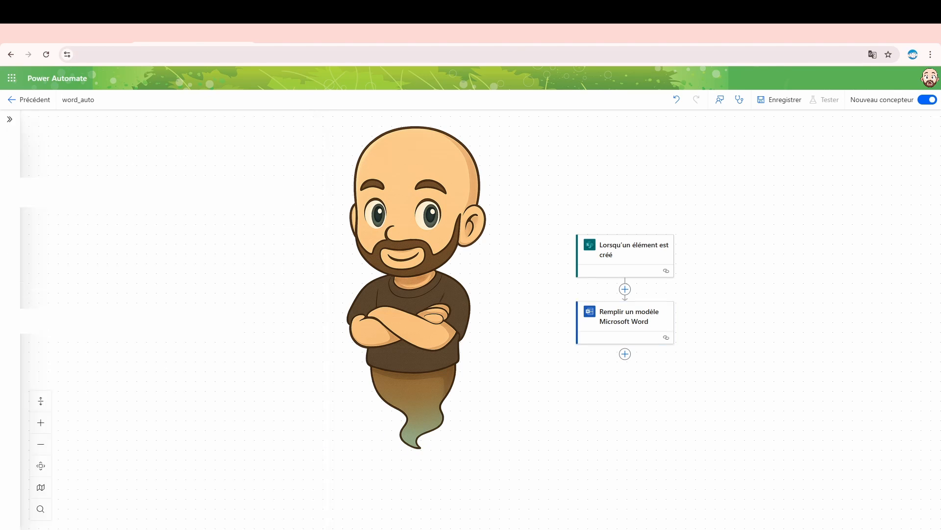
- Reopen the "Remplir un modèle Microsoft Word" action and show all the template's advanced parameters
click(629, 317)
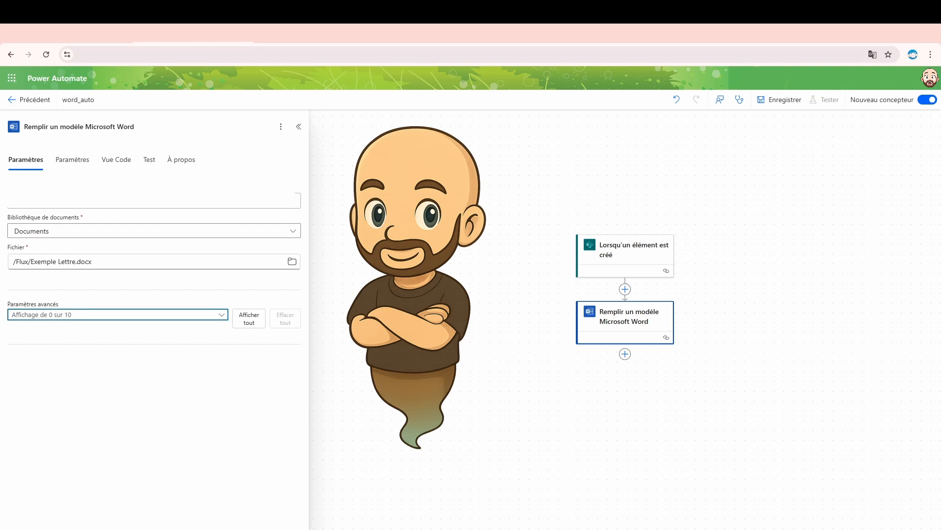
click(77, 315)
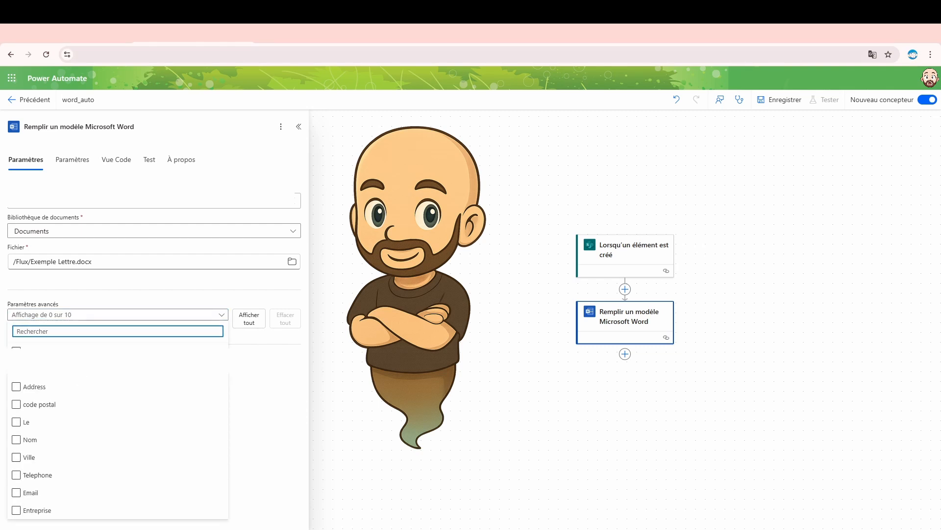
click(43, 511)
click(250, 323)
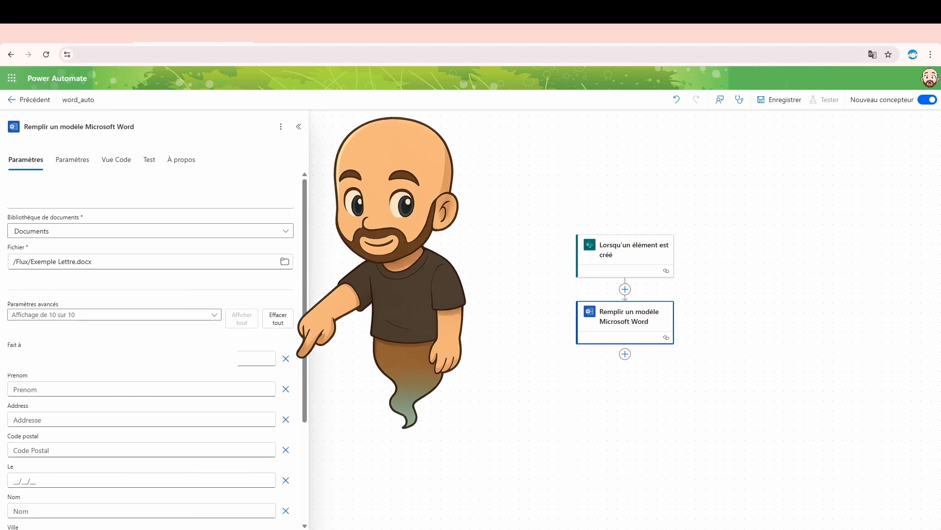
- Fill the template's Fait à field with the trigger's Créé value and its Prenom field with the Prenom value
click(147, 358)
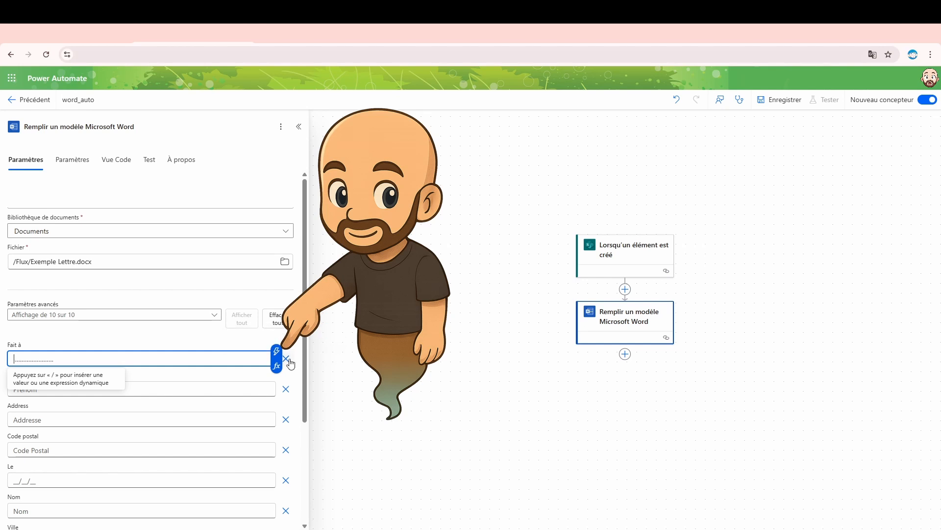
click(277, 352)
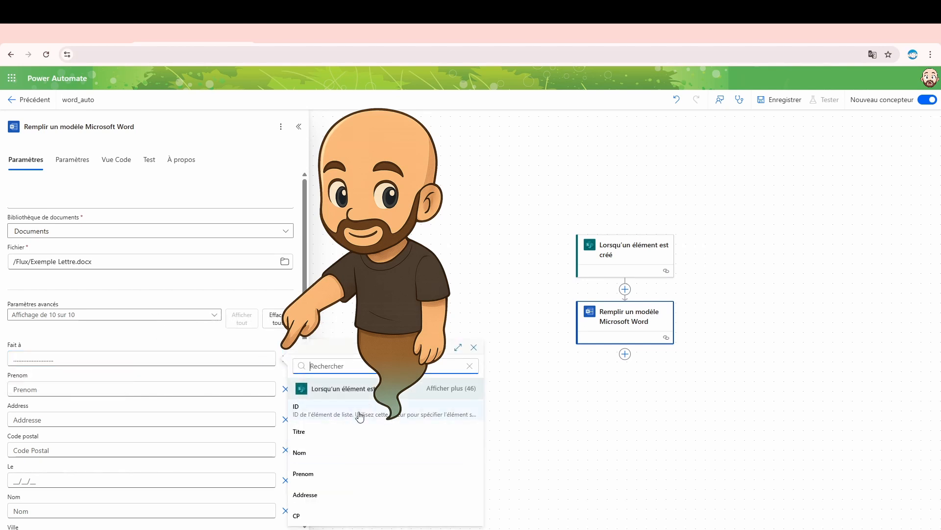
text(cr)
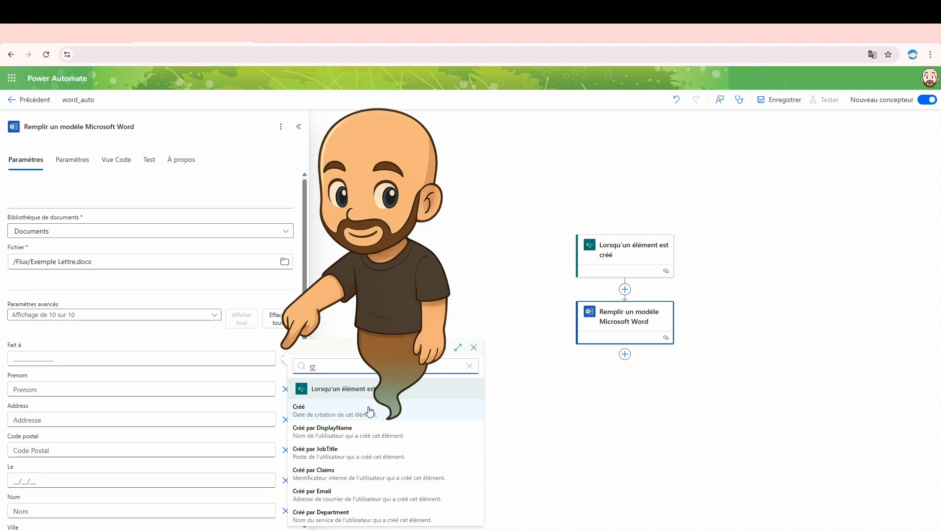
click(369, 411)
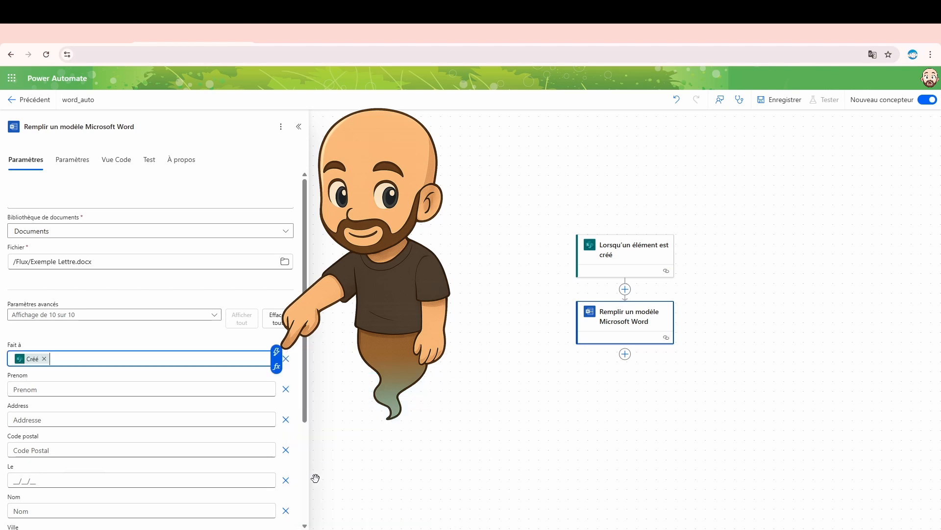
click(173, 389)
click(277, 381)
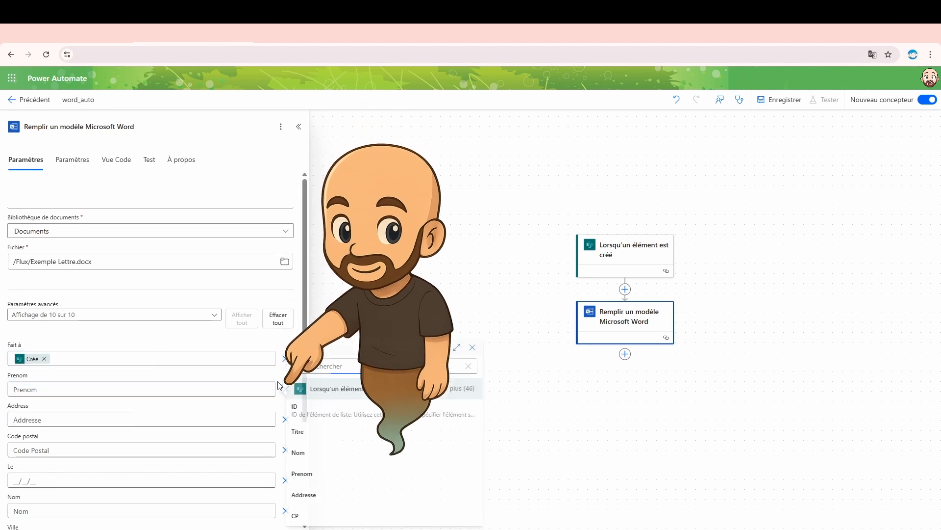
click(325, 474)
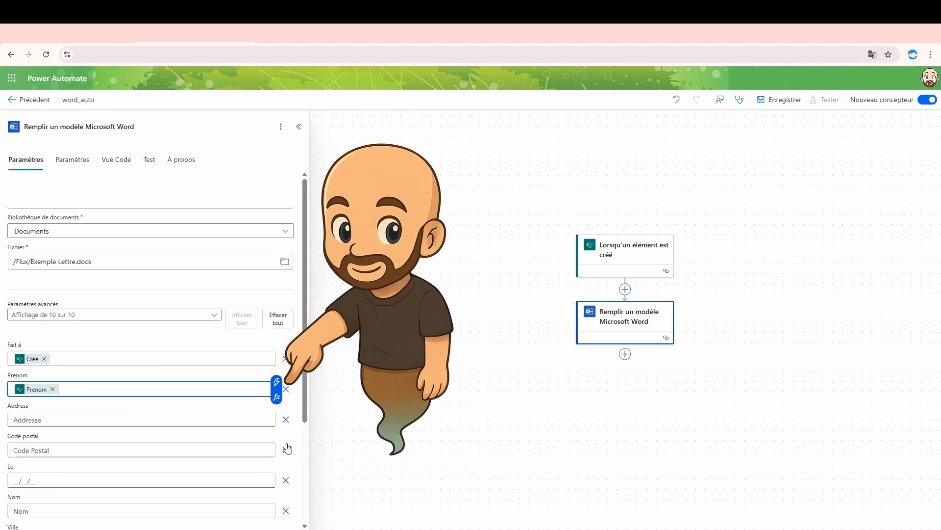
- Fill the template's Address field with the trigger's Addresse value and its Code postal field with the CP value
click(225, 418)
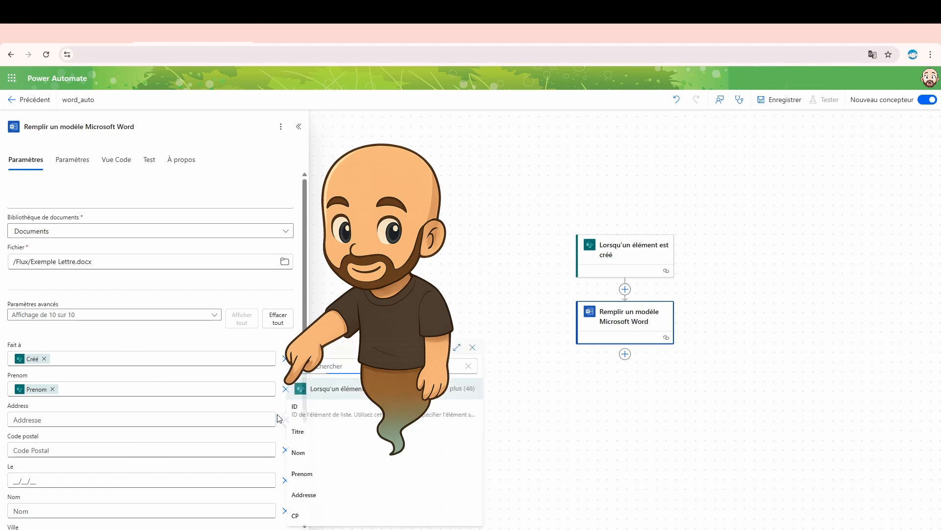
click(276, 412)
text(adre)
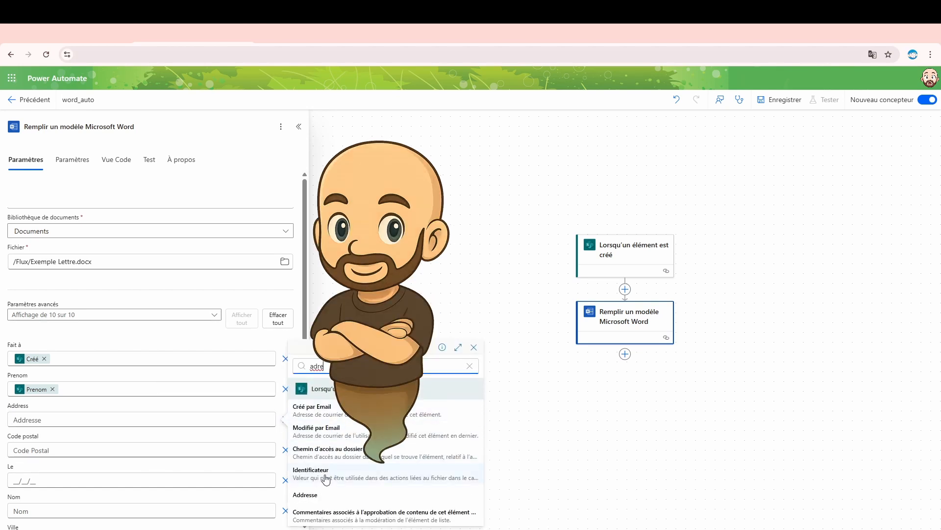
click(324, 496)
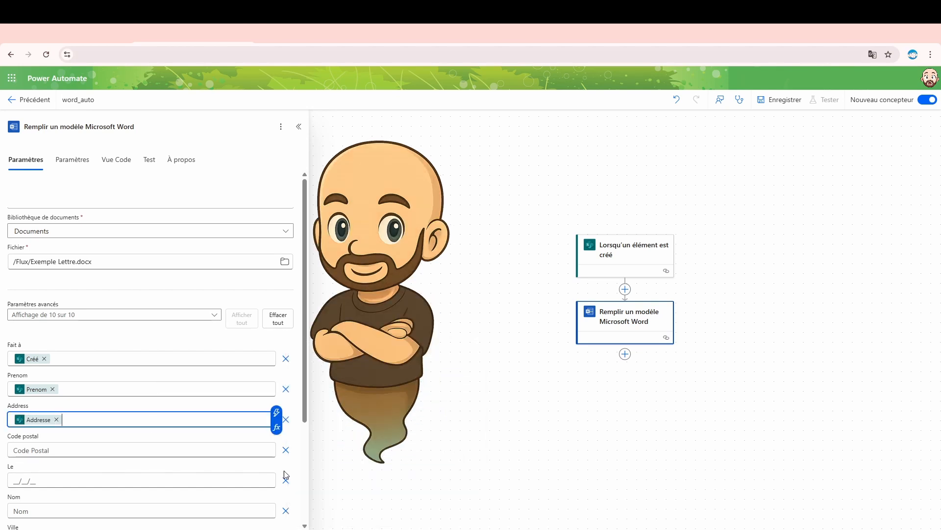
click(113, 449)
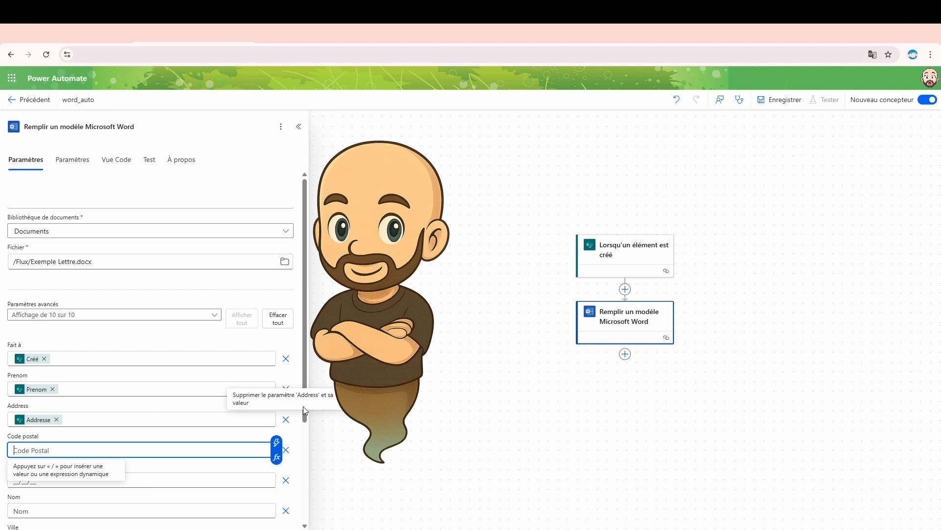
click(276, 443)
text(co)
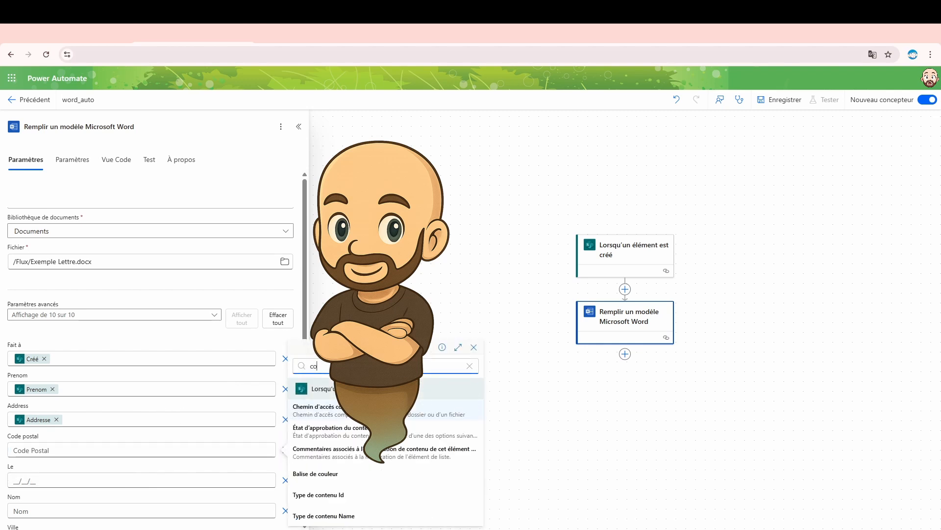
key(BackSpace)
text(p)
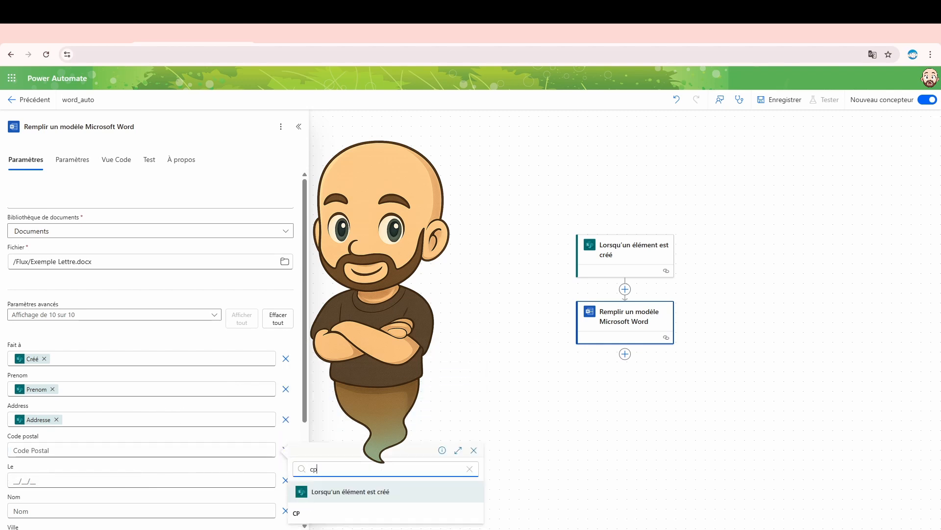
click(314, 518)
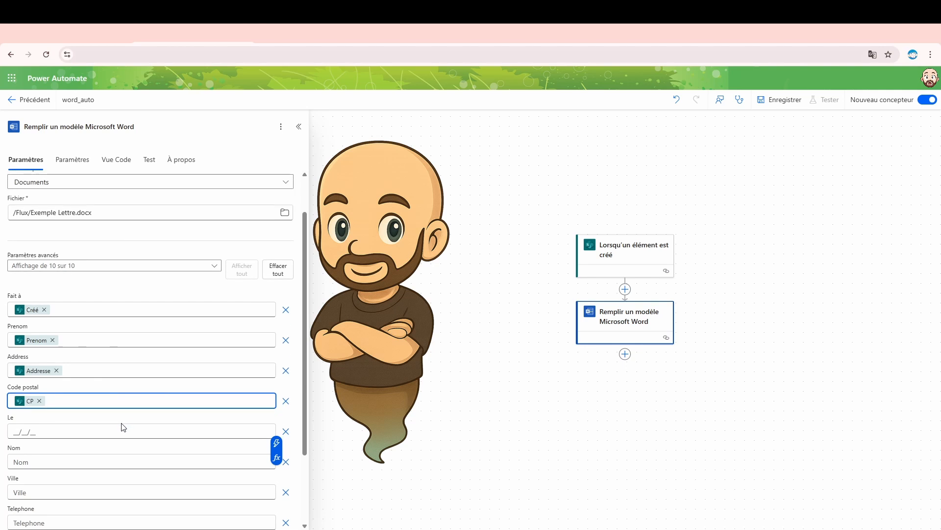
- Remove the Créé value from the Fait à field and fill the Le field with the trigger's Créé value instead
click(118, 428)
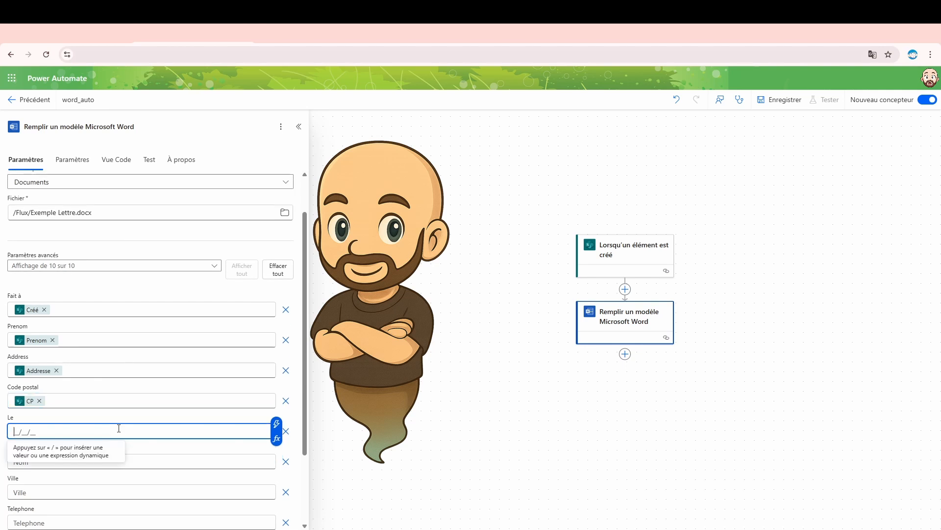
click(44, 310)
click(219, 431)
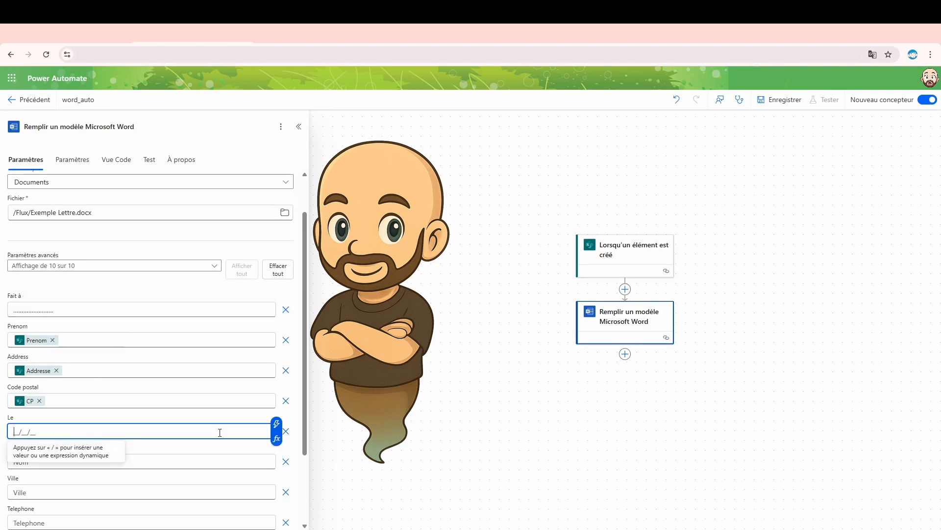
click(281, 425)
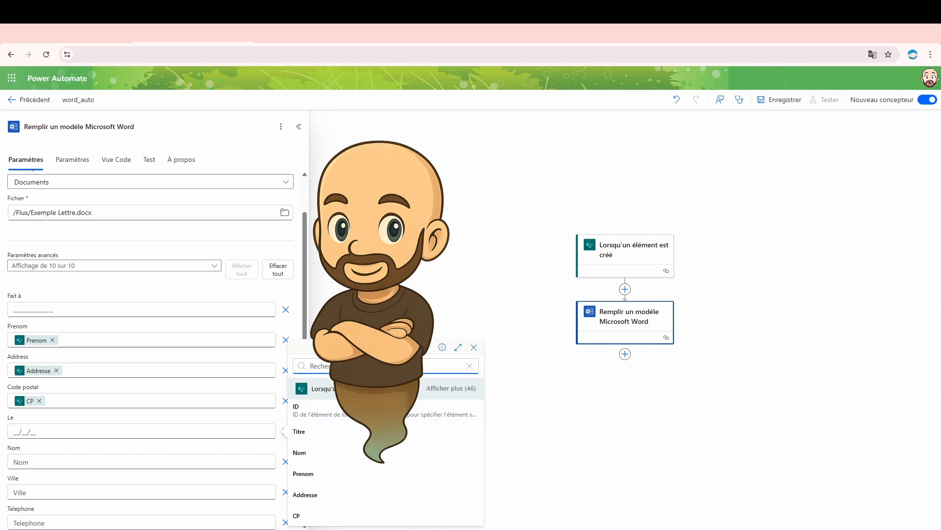
text(crée)
click(310, 439)
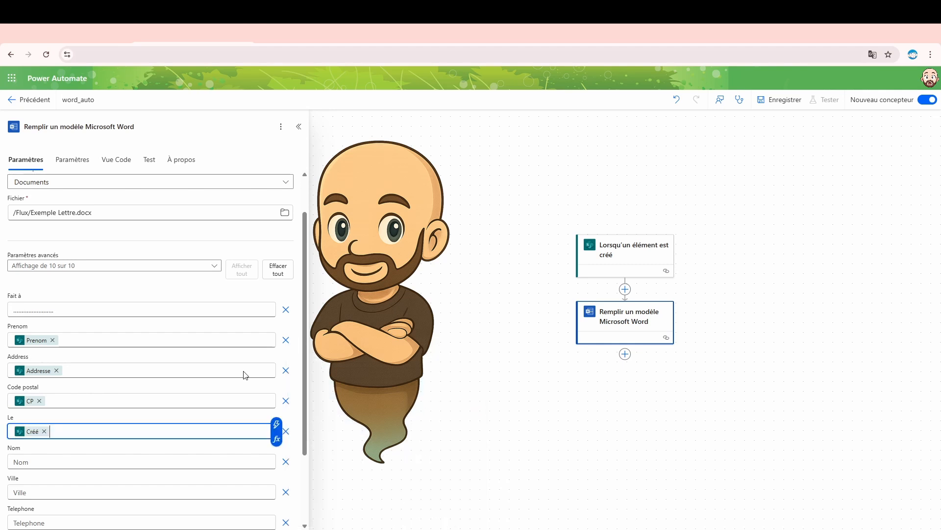
- Fill the template's Fait à field with the trigger's Fait value
click(88, 313)
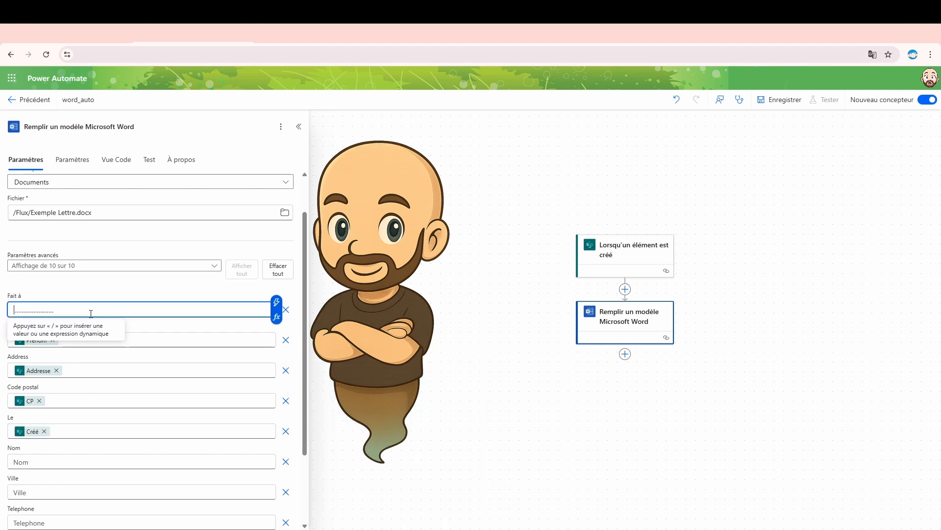
click(277, 302)
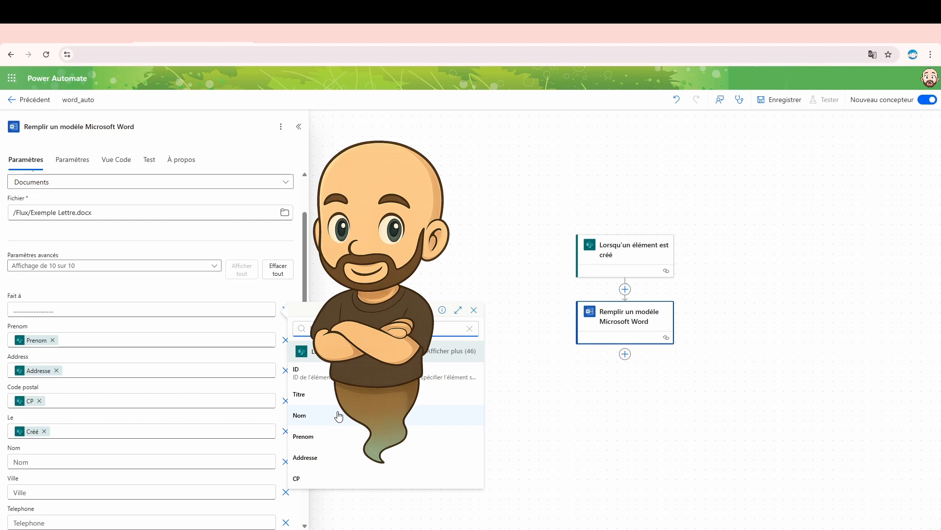
text(fa)
click(311, 376)
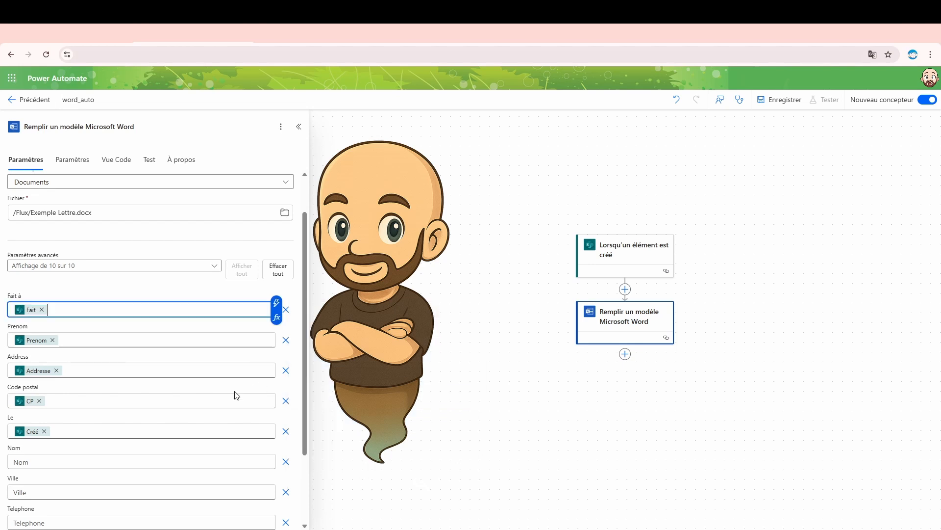
scroll(123, 430, down, 2)
click(176, 371)
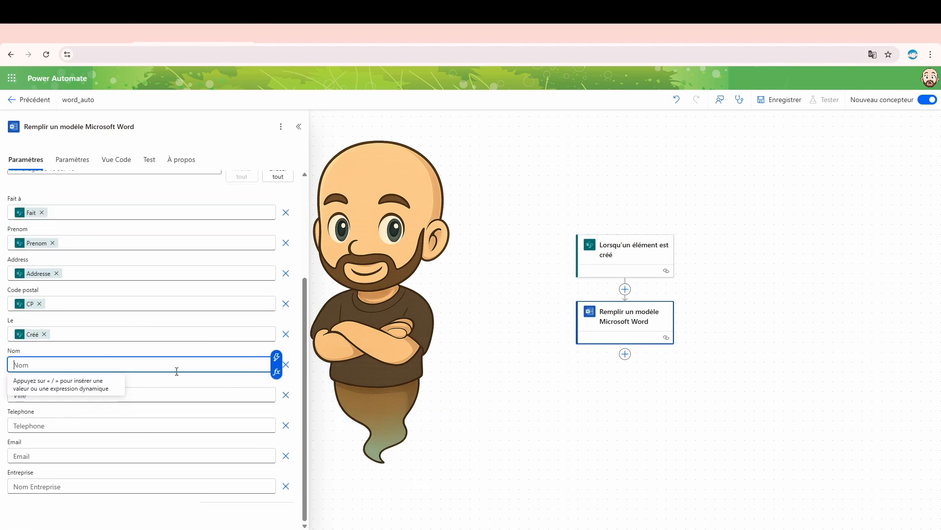
click(276, 357)
text(nom)
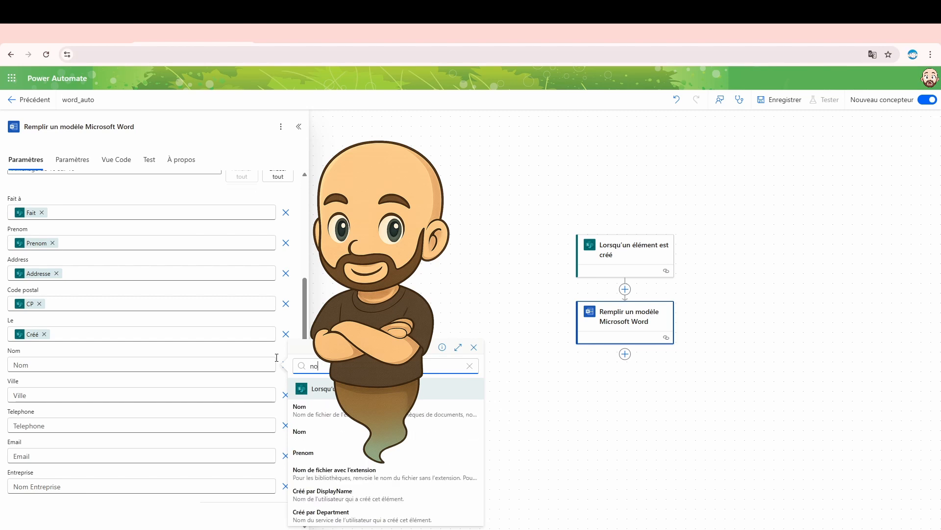
click(319, 425)
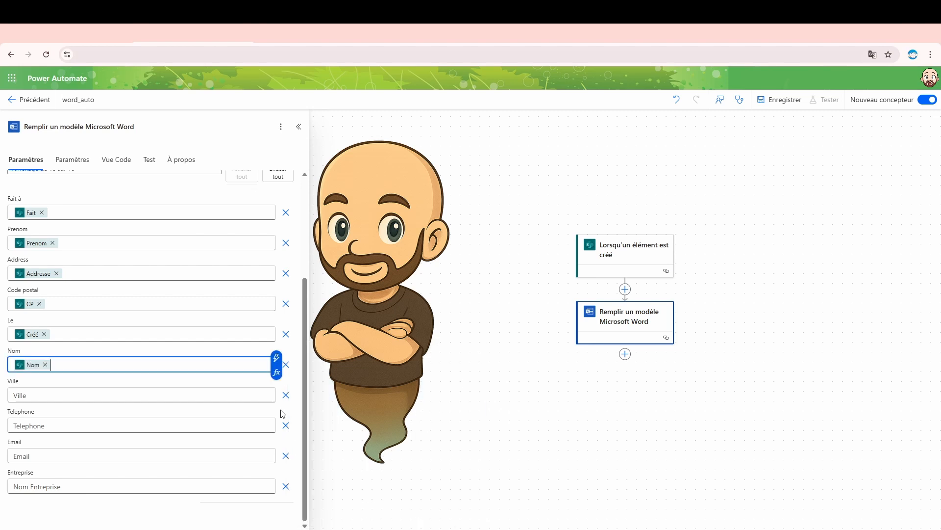
click(38, 395)
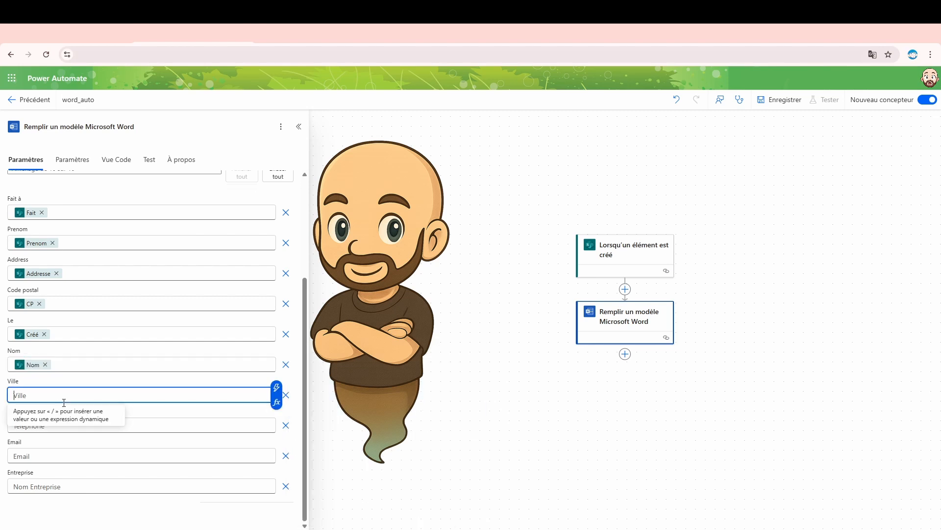
click(43, 364)
- Fill the template's Nom field with the list column Nom, not the file name, and its Ville field with the Ville value
click(277, 362)
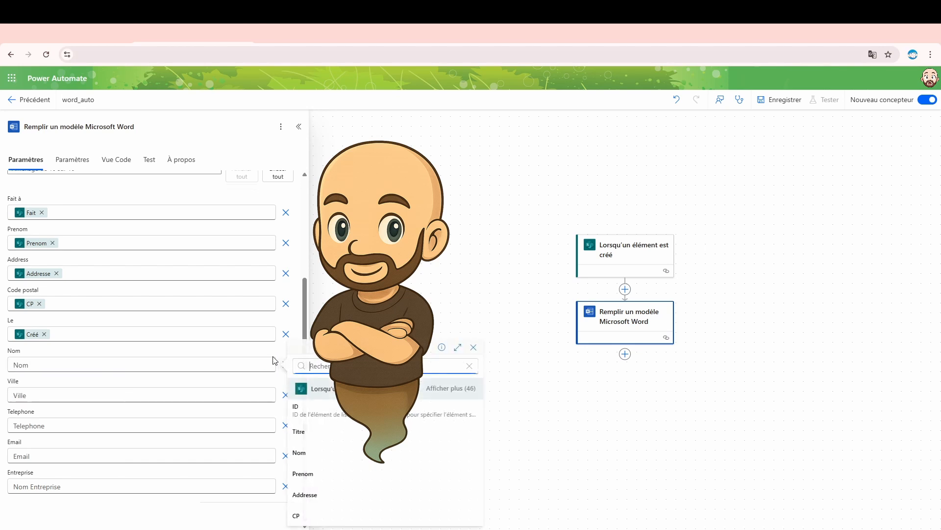
text(nom)
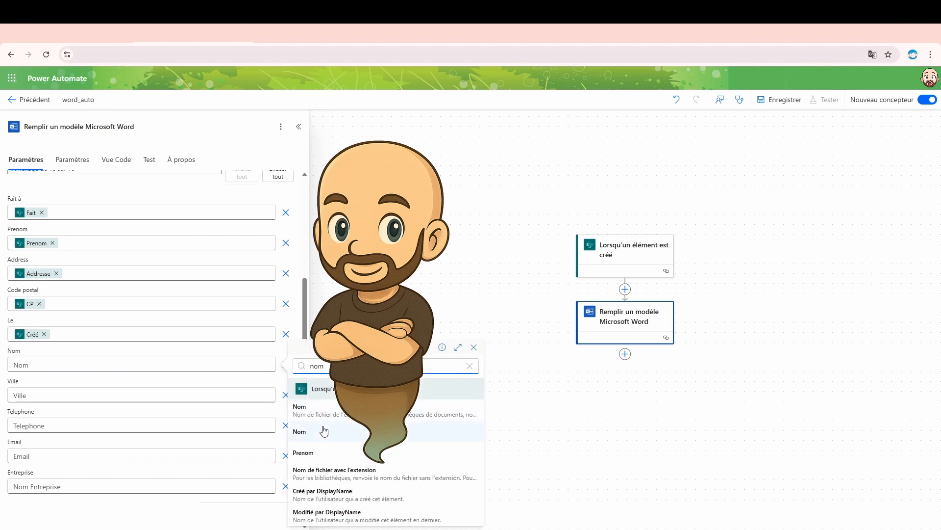
click(312, 442)
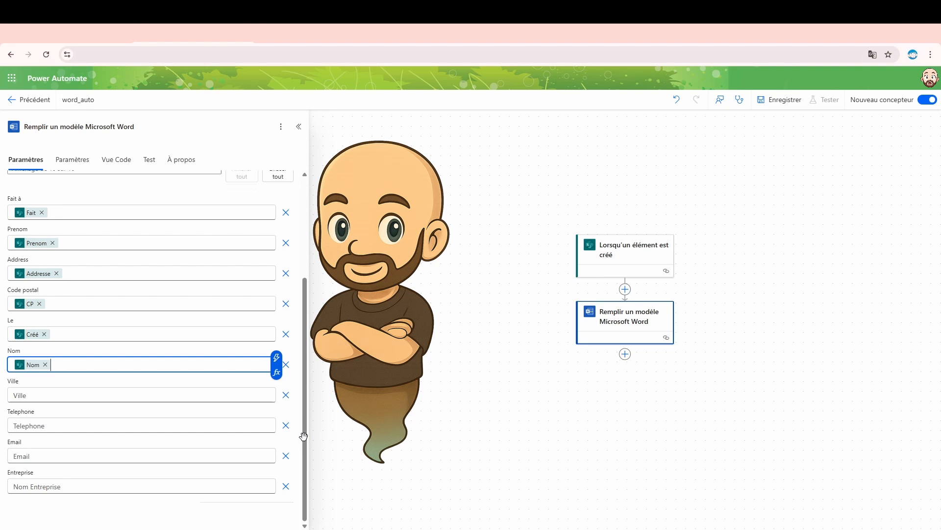
click(96, 395)
click(279, 392)
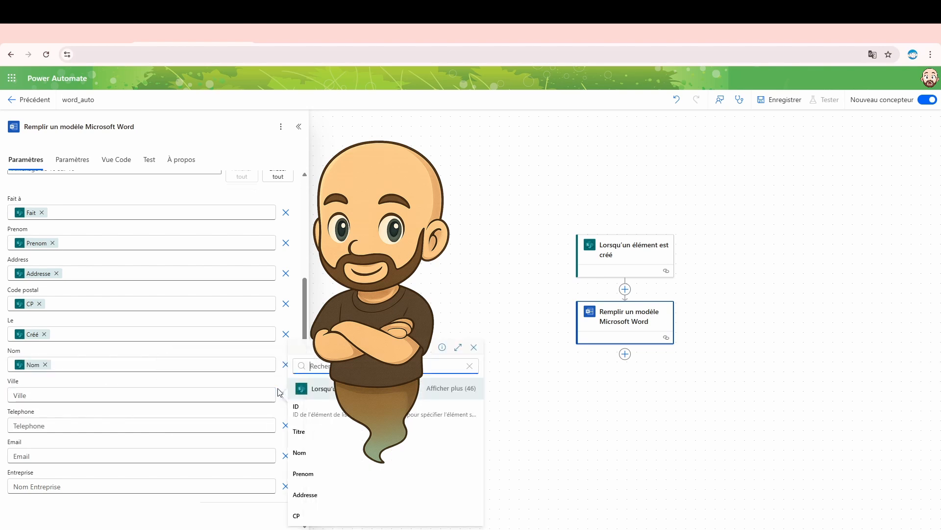
text(vill)
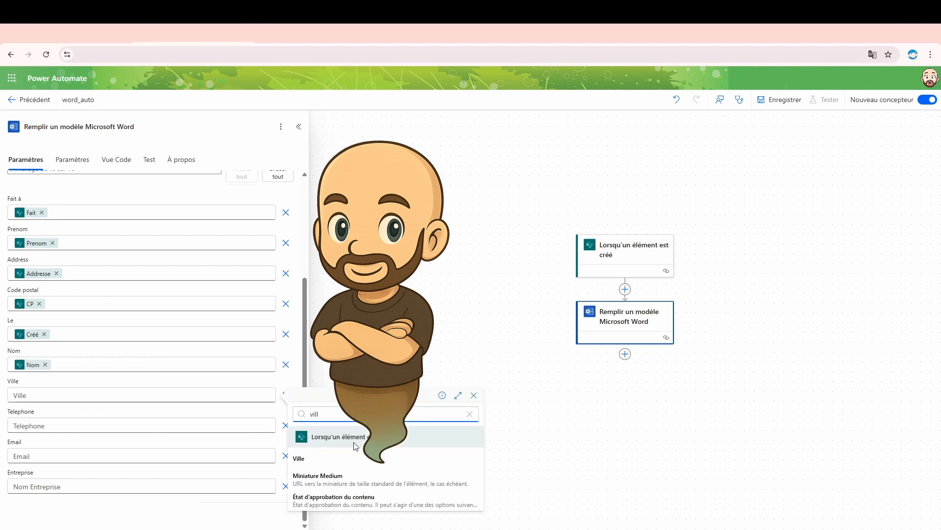
click(305, 459)
- Fill the template's Email field with the trigger's Mail value and its Telephone field with the Telephone value
click(162, 456)
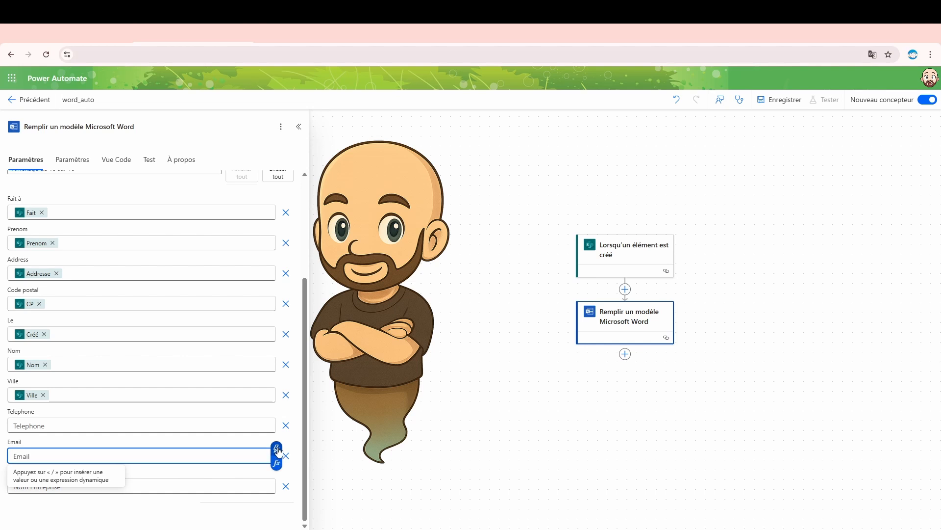
click(282, 456)
text(ma)
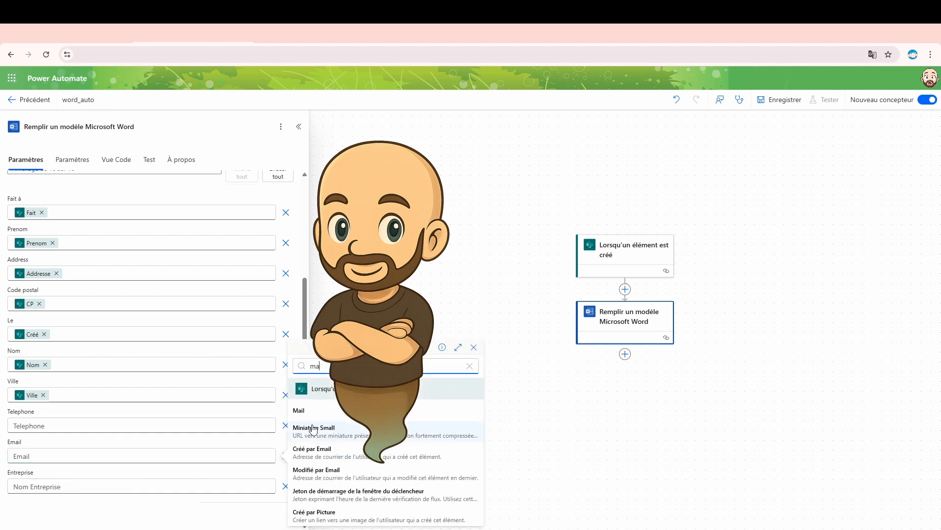
click(319, 413)
click(139, 422)
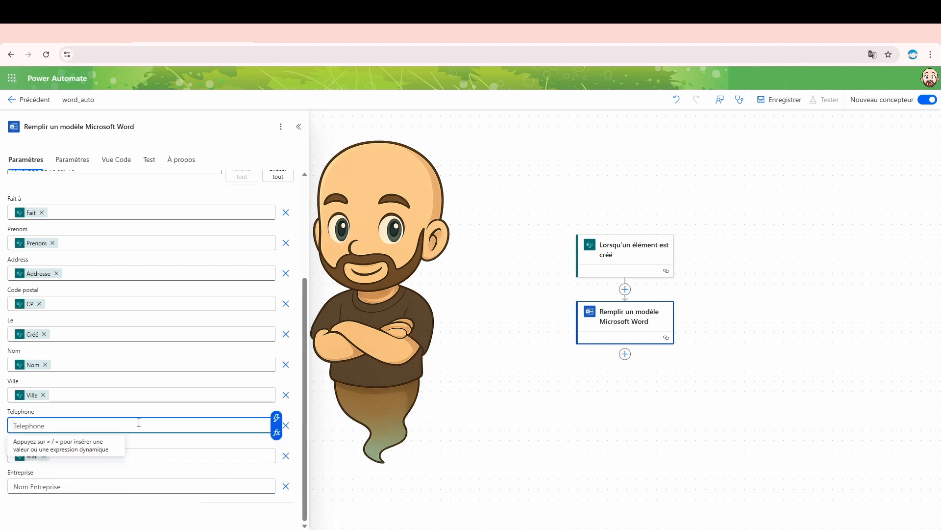
click(277, 418)
text(te)
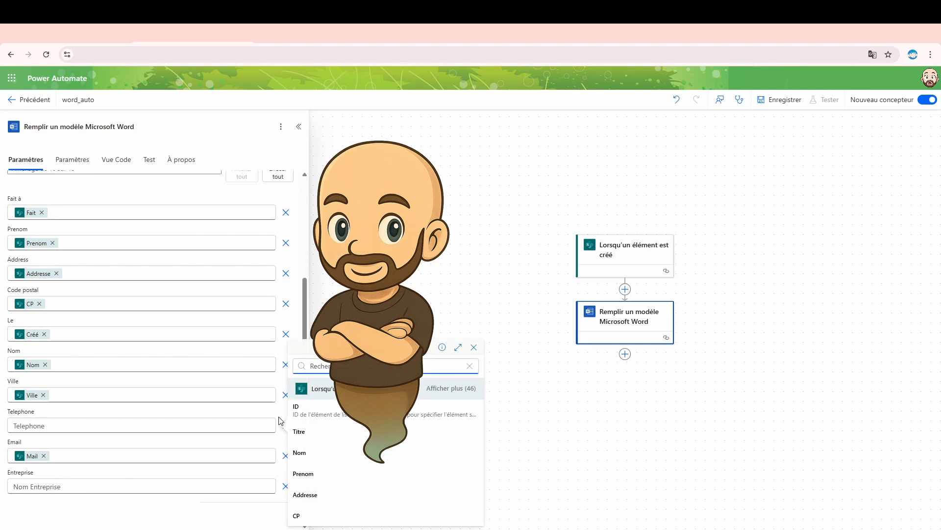
text(le)
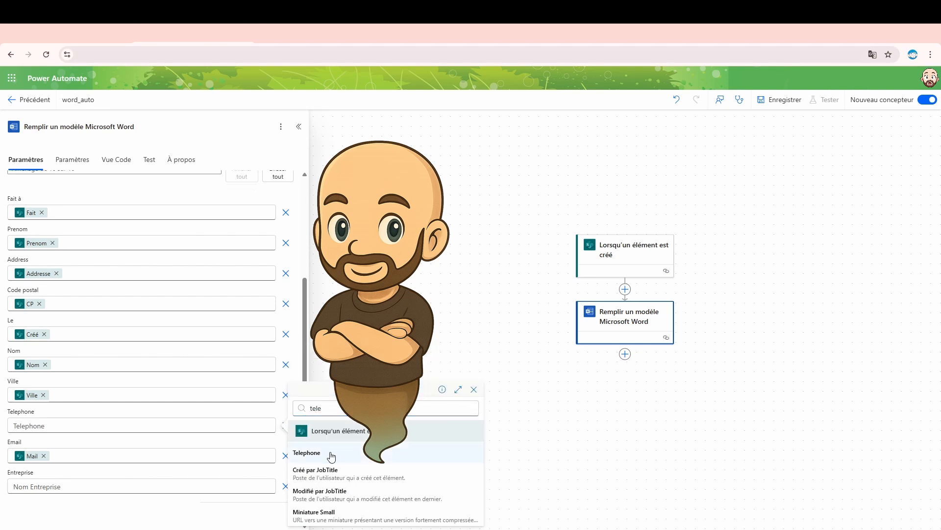
click(323, 451)
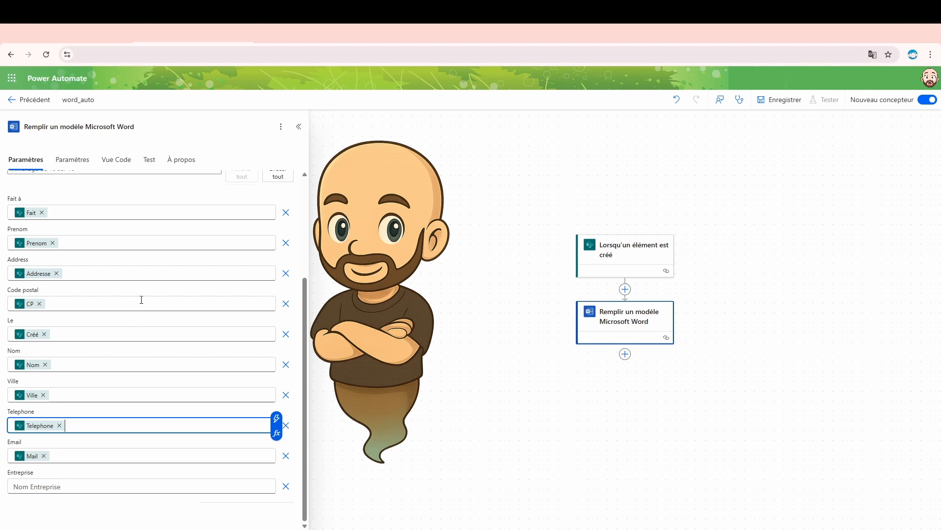
- Set the template's Entreprise field to the fixed text "Entreprise Test" and collapse the action's settings
click(233, 490)
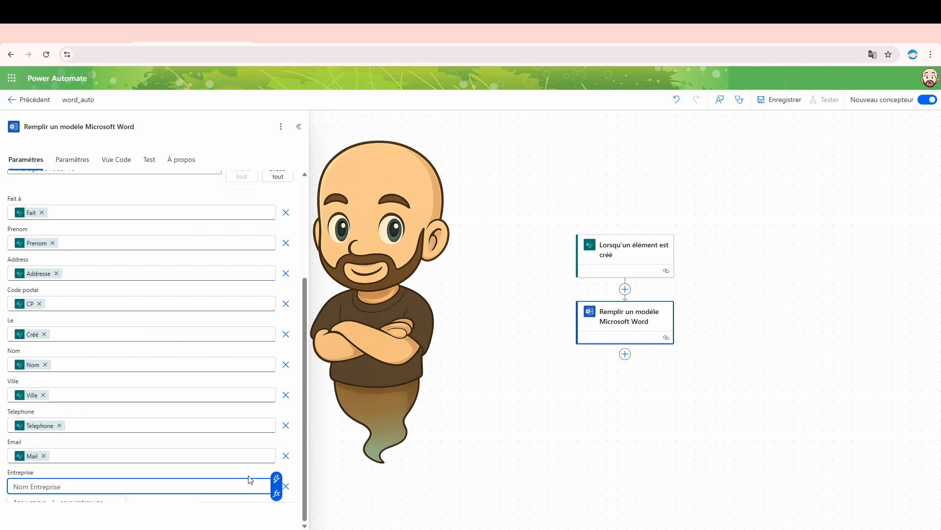
text(Entreprise TEst)
key(BackSpace)
key(BackSpace)
key(BackSpace)
text(est)
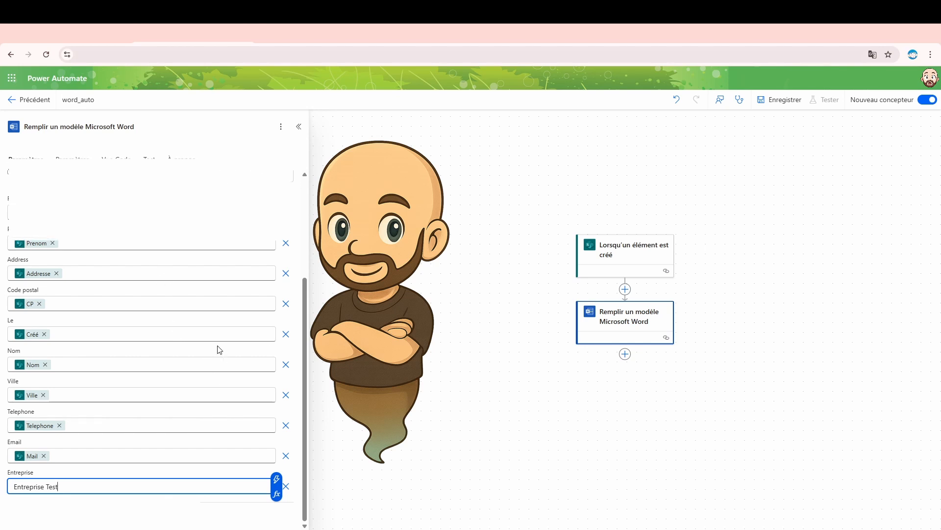
scroll(184, 382, up, 3)
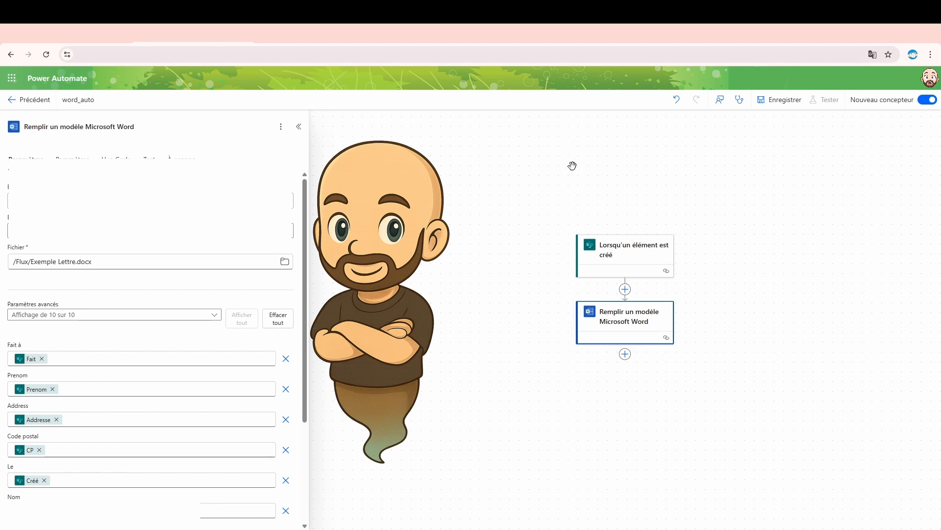
click(298, 128)
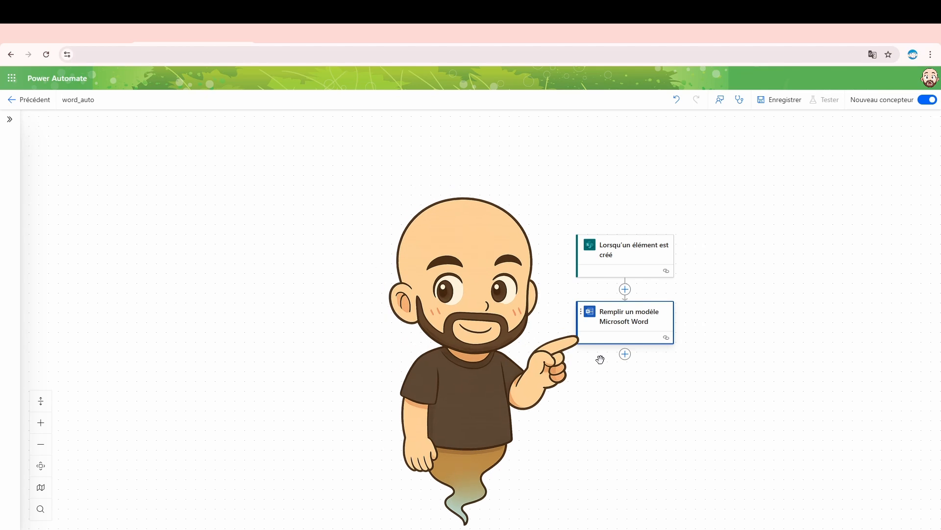
- Add the Office 365 Outlook action Envoyer un e-mail (V2) after the Word template action
click(625, 354)
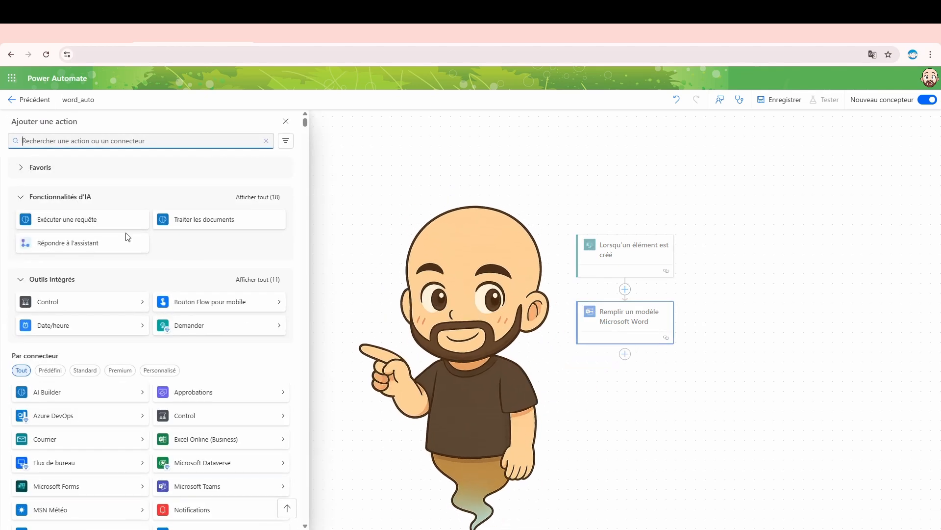
text(mail)
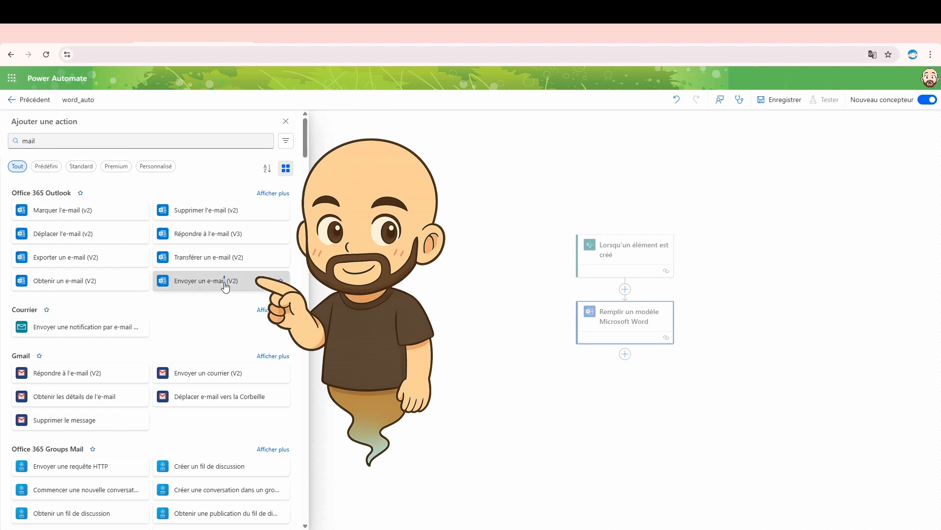
click(262, 281)
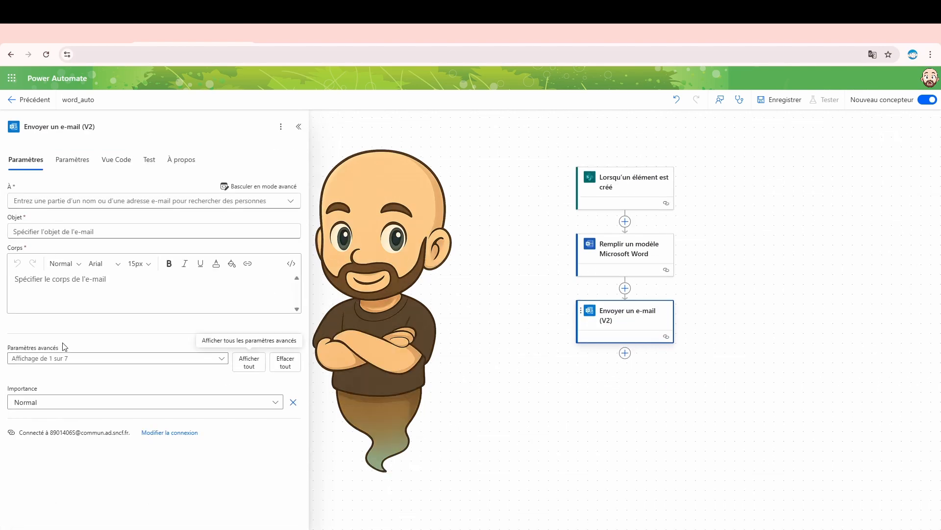
- Enable the Pièces jointes advanced parameter of the e-mail action and add a new attachment entry
click(90, 357)
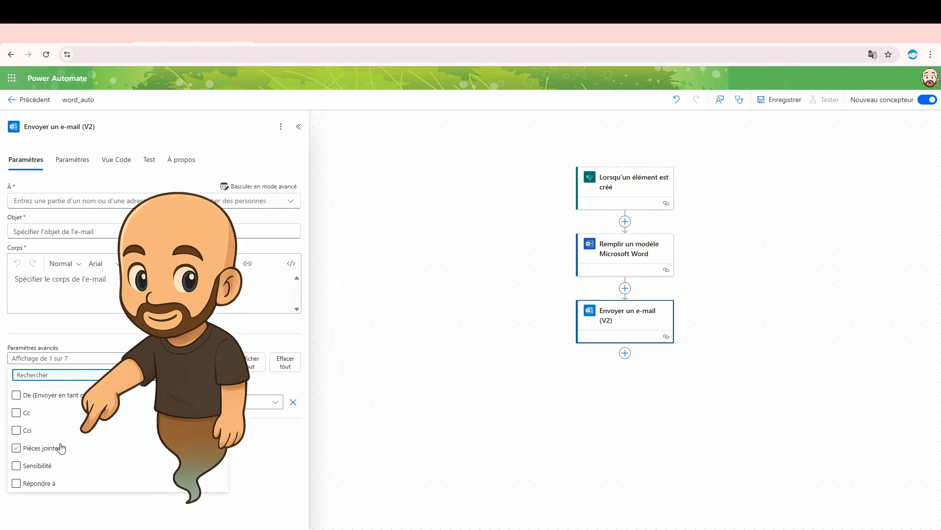
click(59, 447)
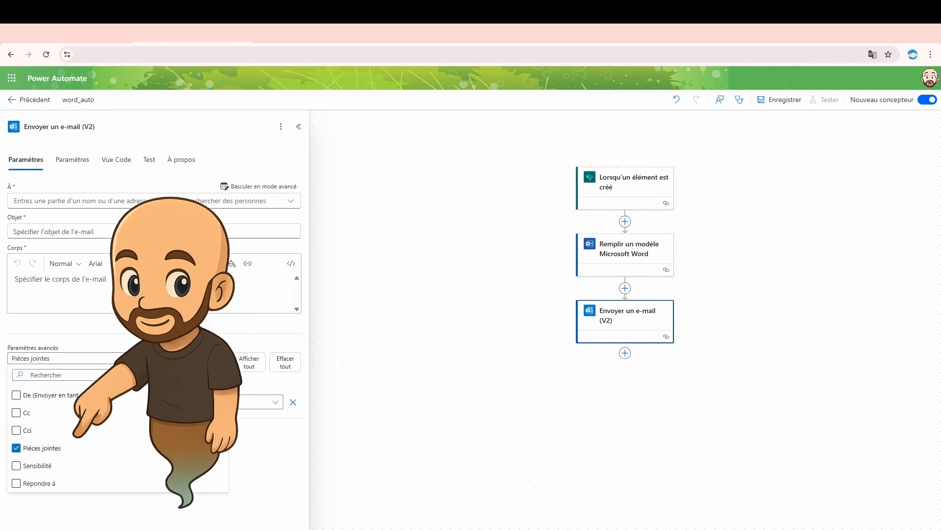
click(127, 358)
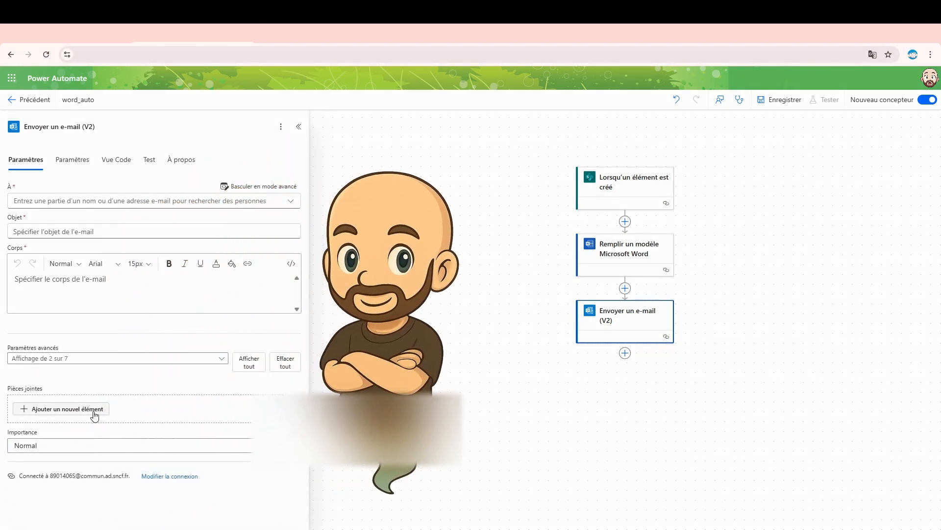
click(93, 409)
scroll(126, 380, down, 1)
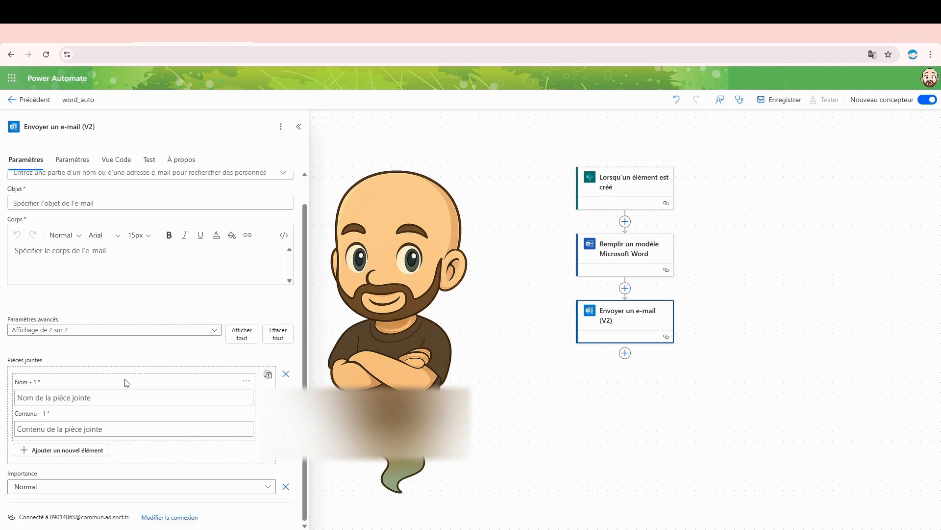
mouse_move(126, 382)
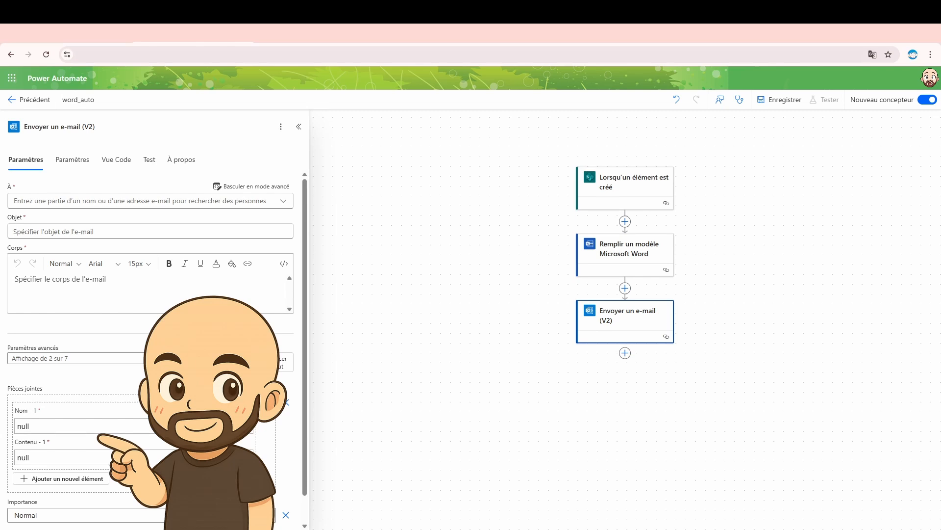
- Replace the null value in the attachment's Nom field with "fichier lettre"
drag(186, 425, 3, 432)
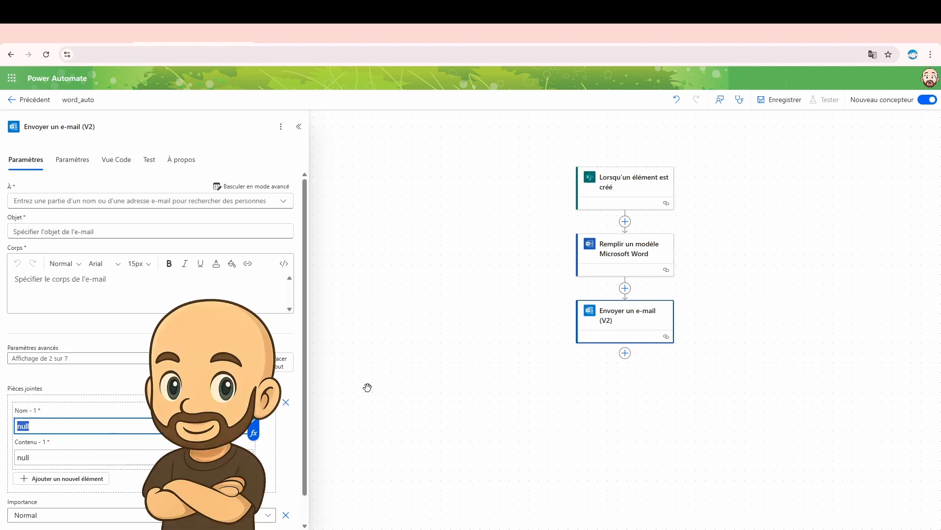
text(fichier le)
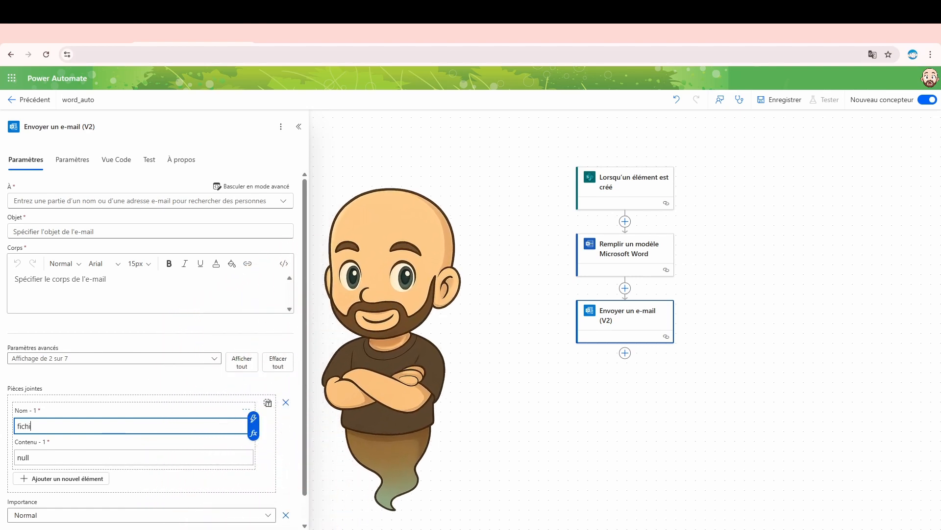
text(ttre)
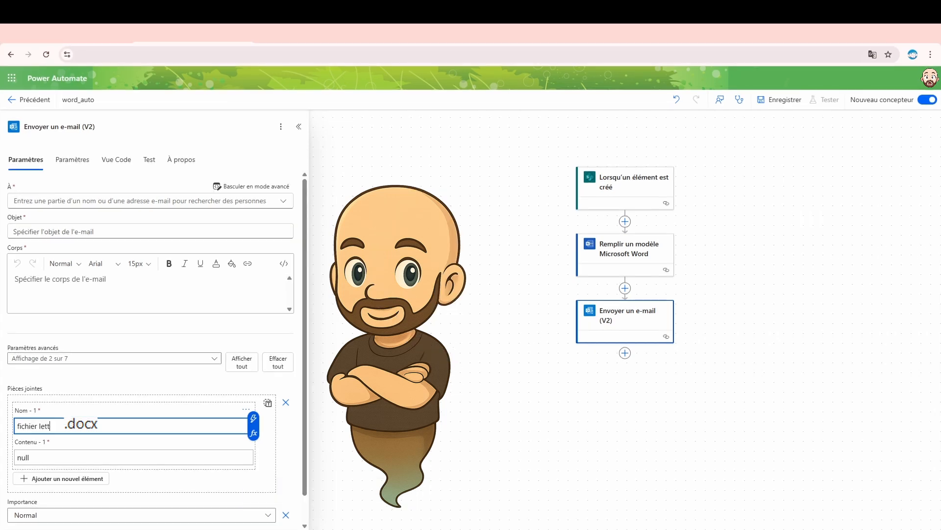
text(re)
- Replace the null value in the attachment's Contenu field with the Word template action's Document Microsoft Word output
click(126, 460)
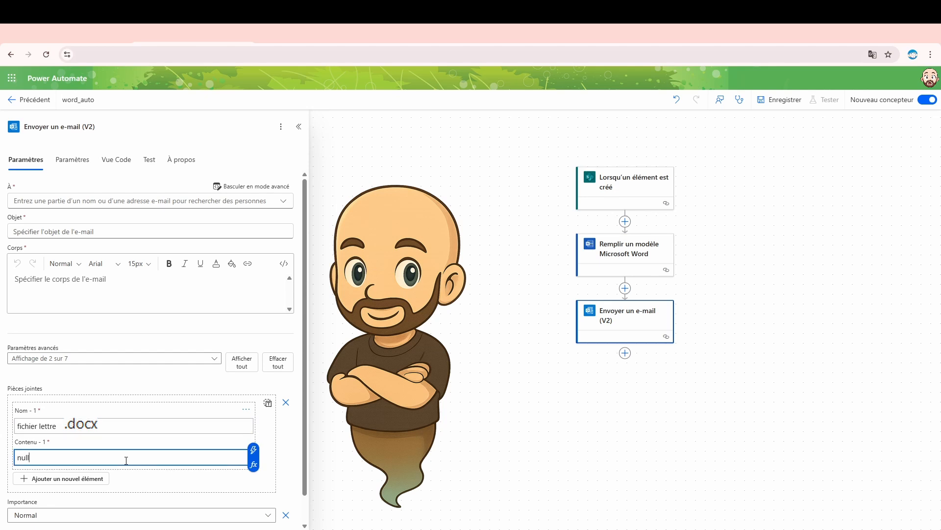
drag(119, 459, 3, 457)
key(BackSpace)
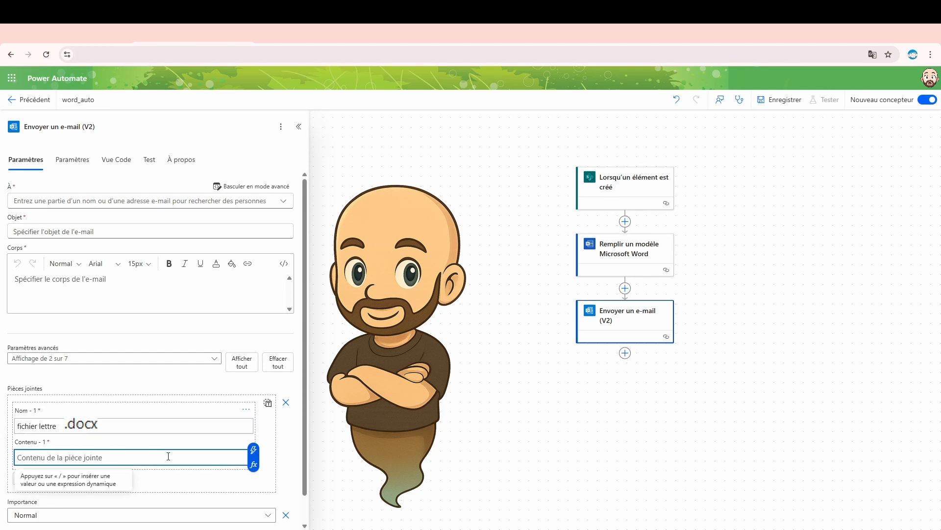
click(253, 449)
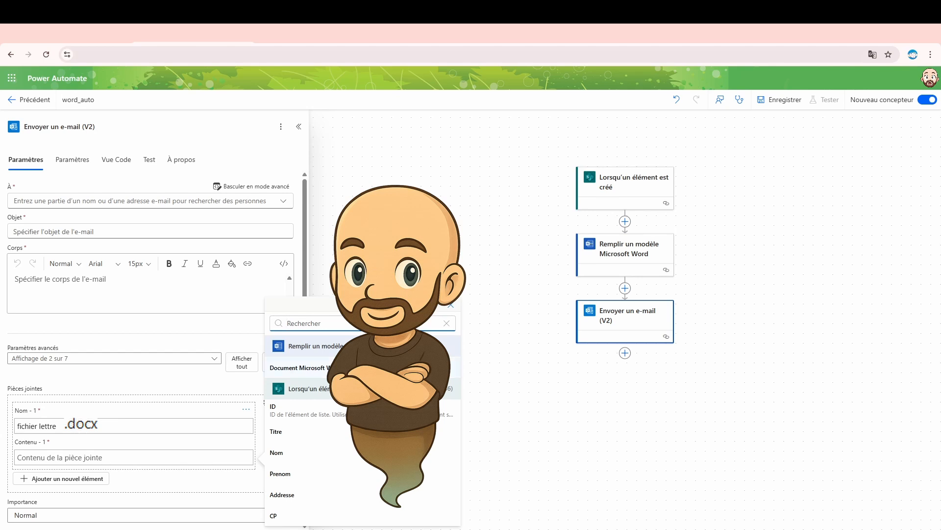
click(299, 367)
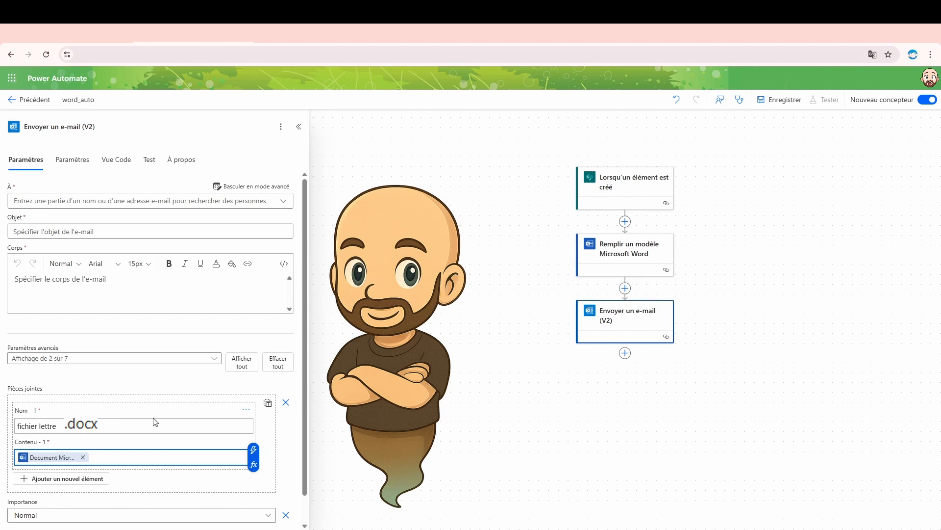
scroll(153, 422, down, 1)
scroll(156, 418, up, 1)
- Open the e-mail action's À field for entering a recipient
click(70, 202)
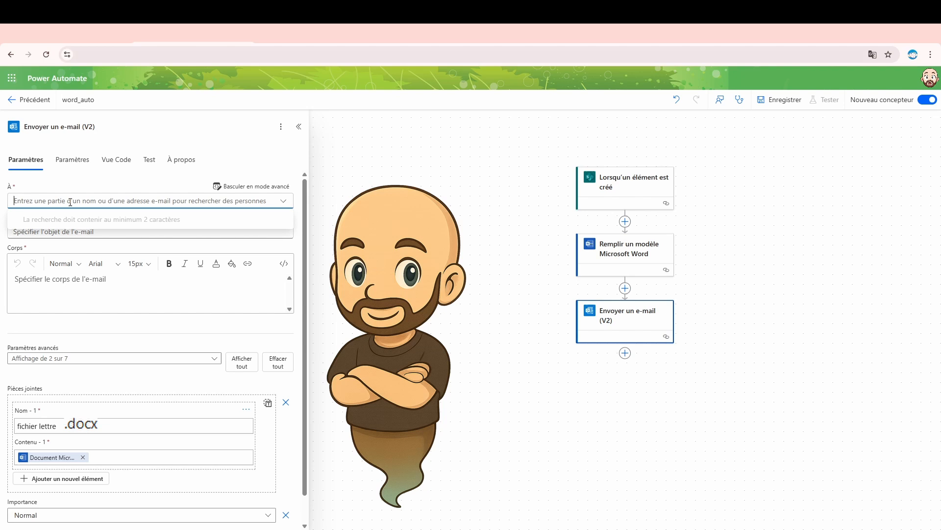
click(80, 184)
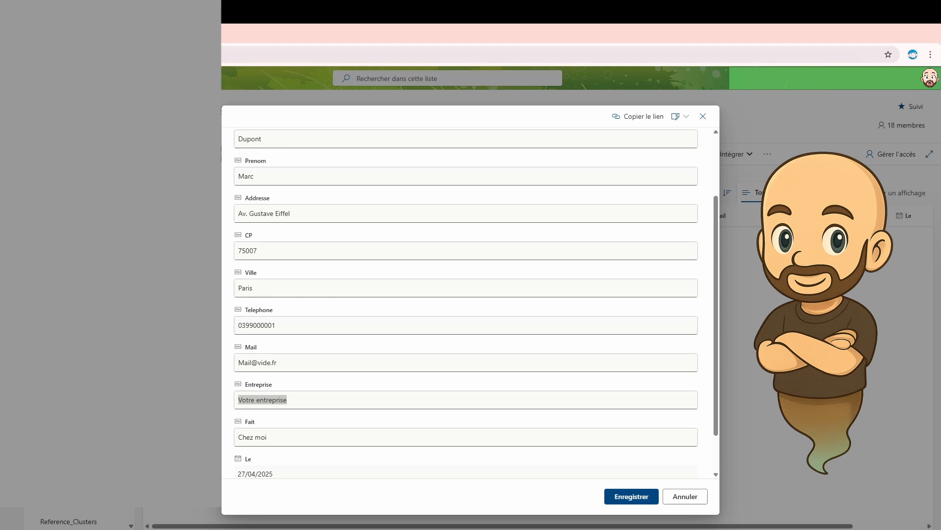
- In the SharePoint list, save the completed form as a new item
click(631, 496)
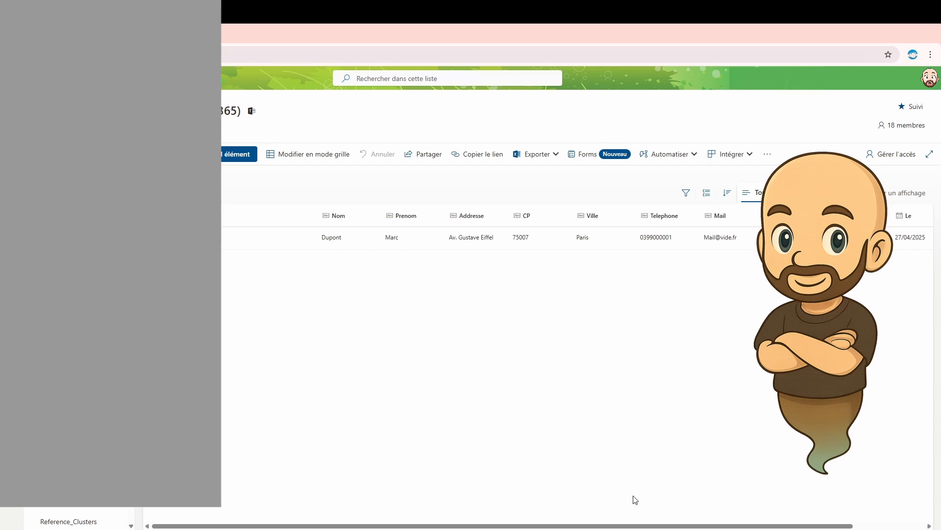